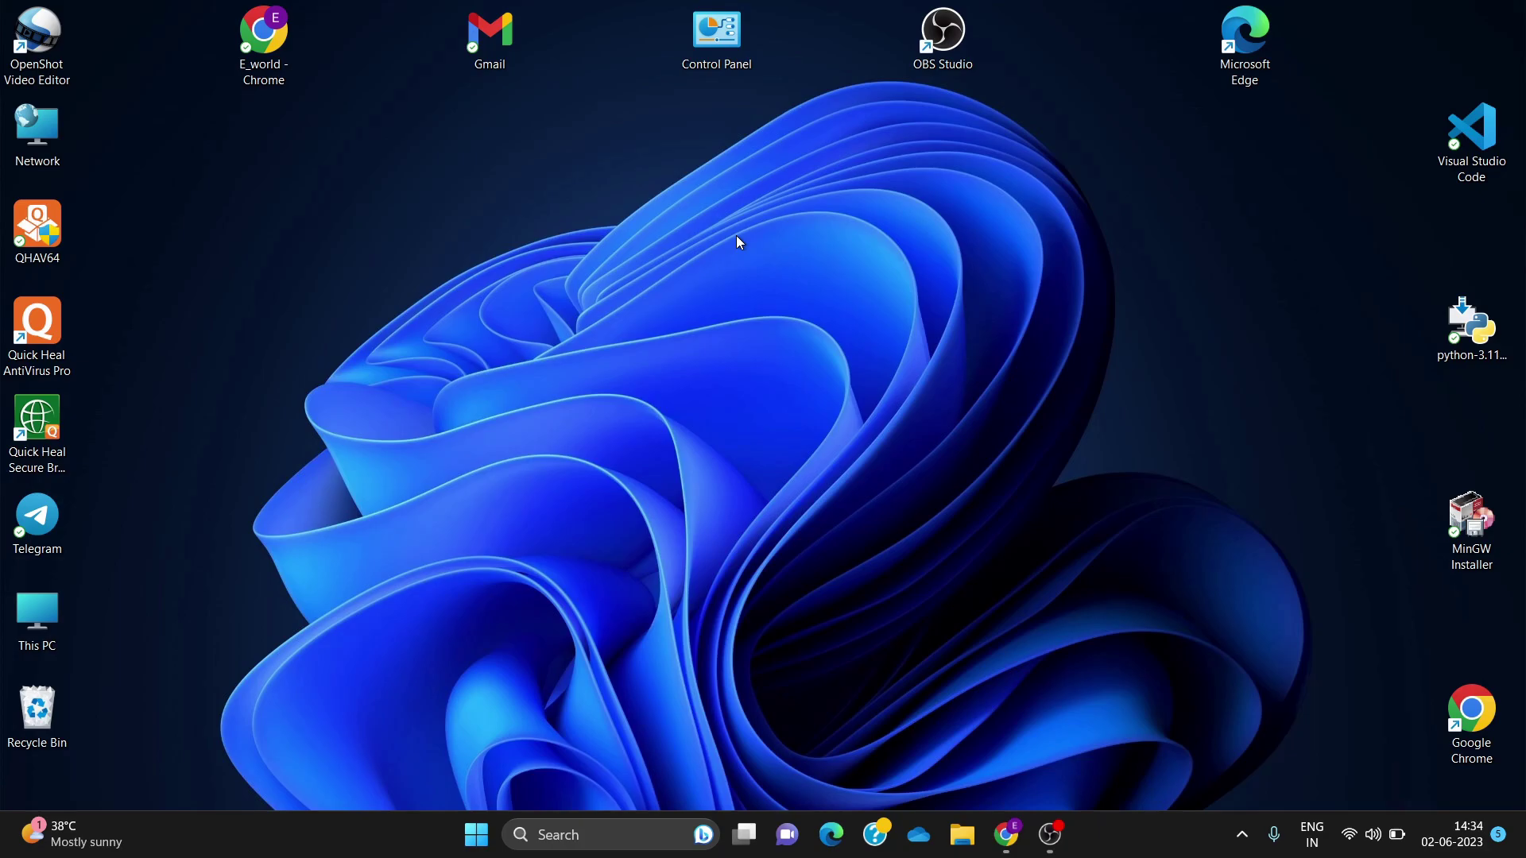
# Search Windows for reg, open Registry Editor from the result, and close it.
pyautogui.click(479, 850)
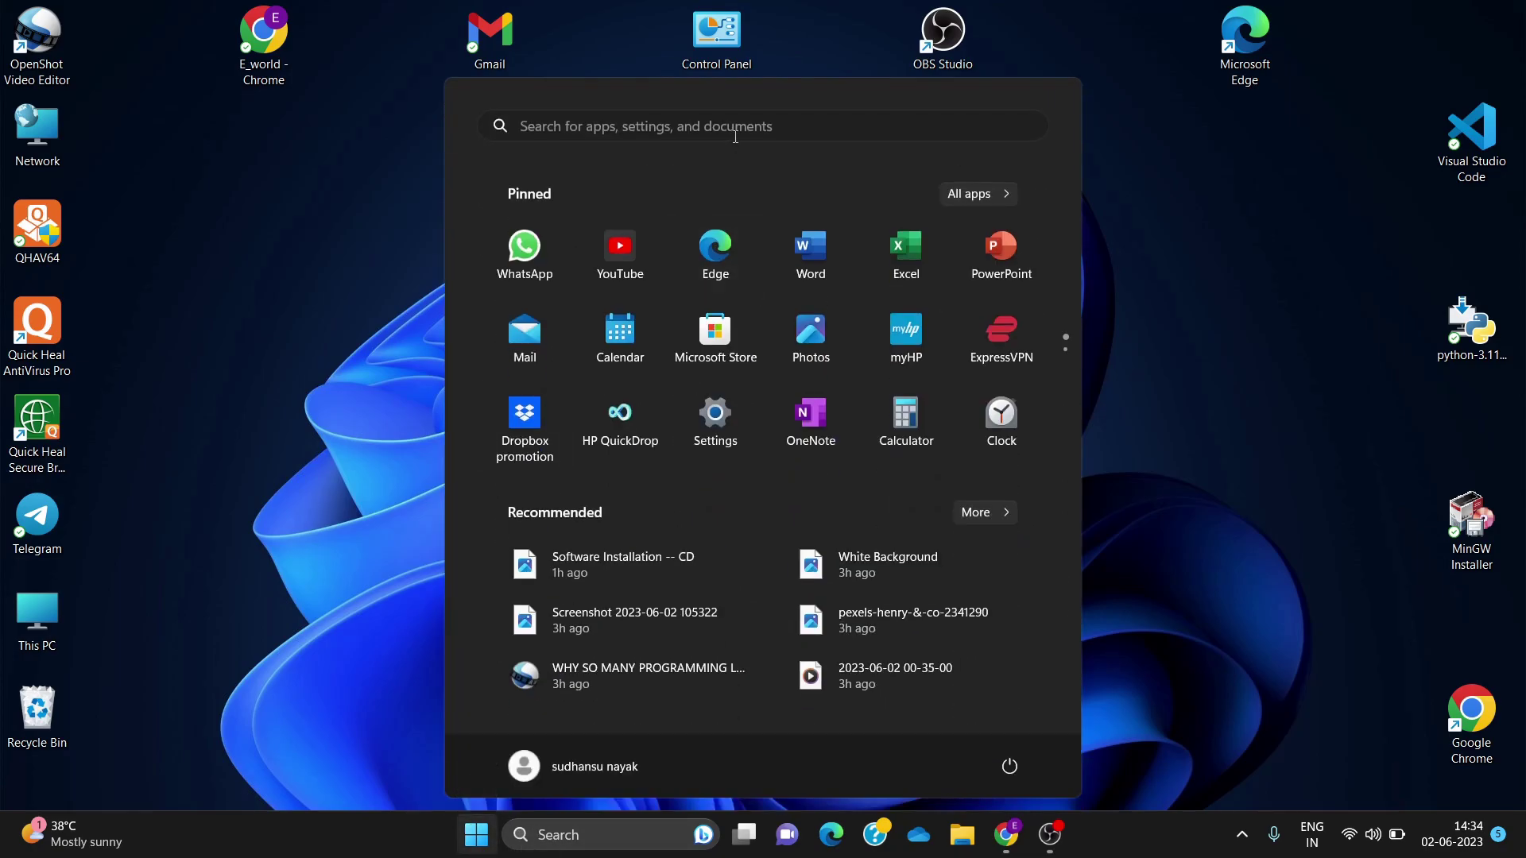
pyautogui.click(735, 137)
pyautogui.write('re')
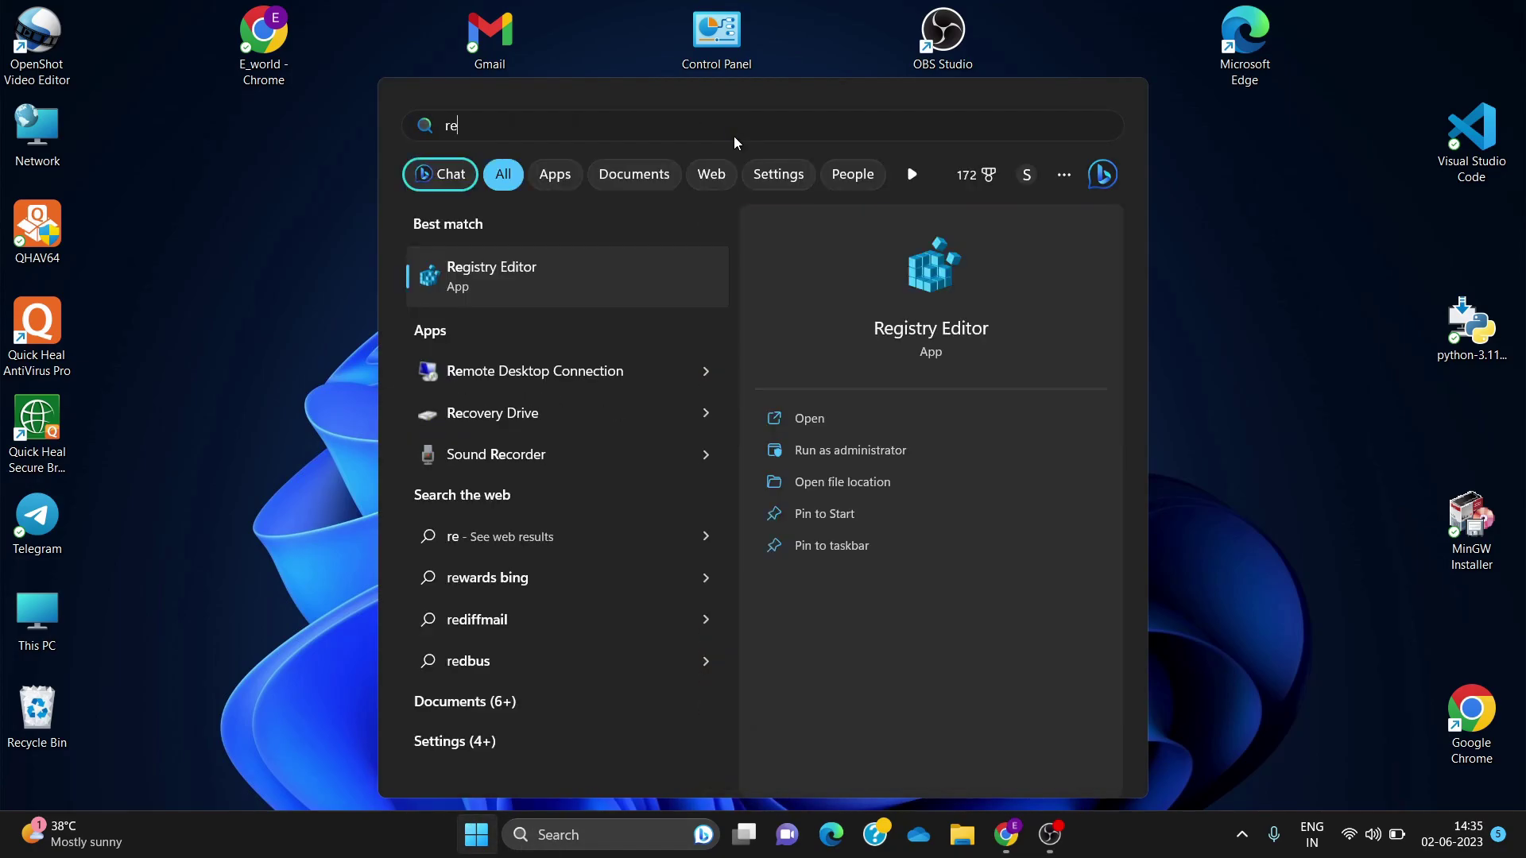
pyautogui.write('g')
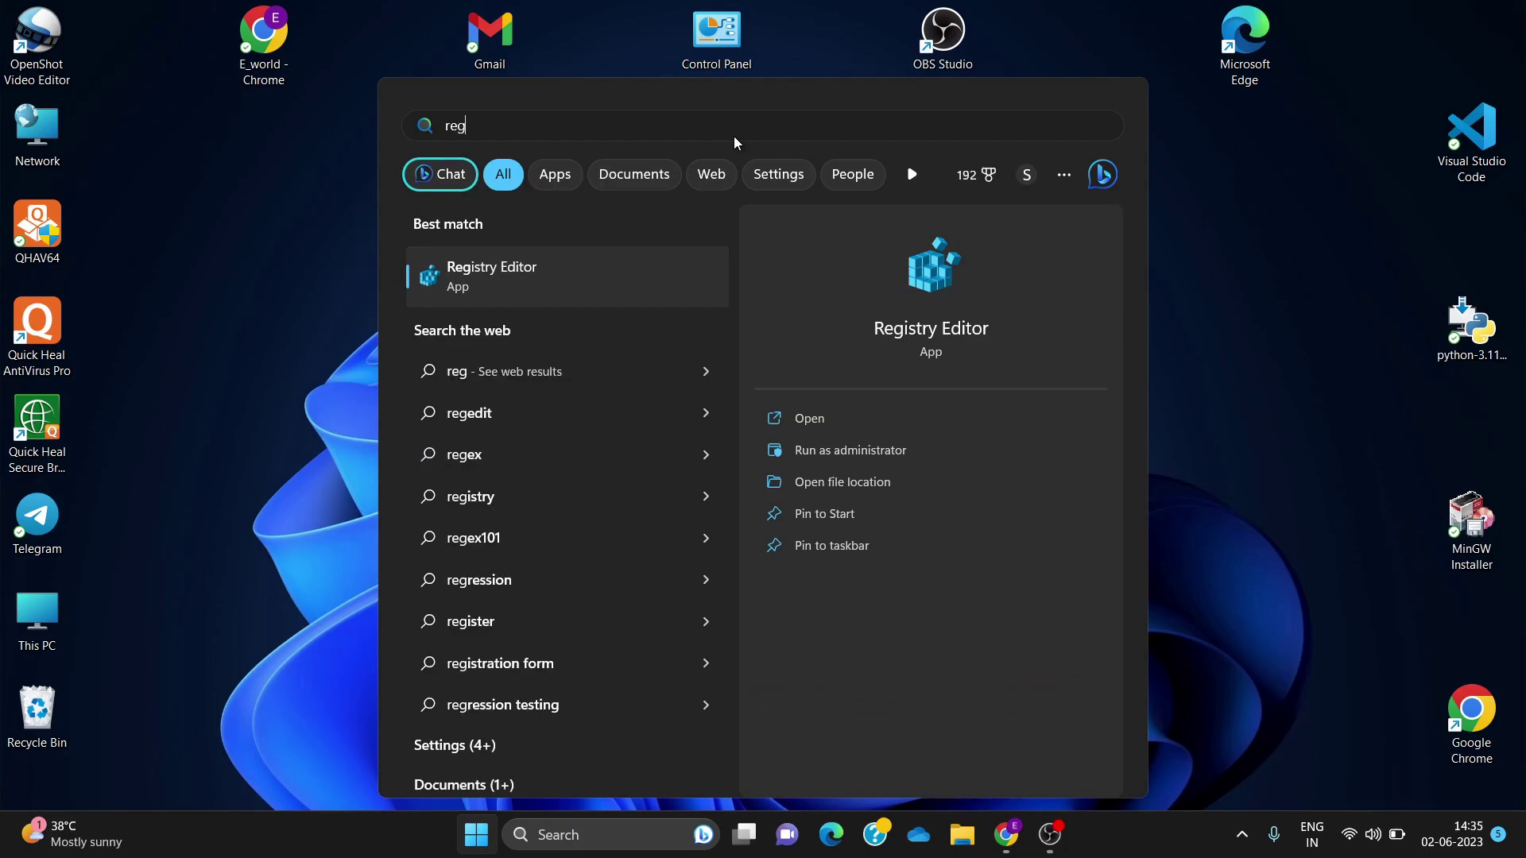
pyautogui.click(940, 321)
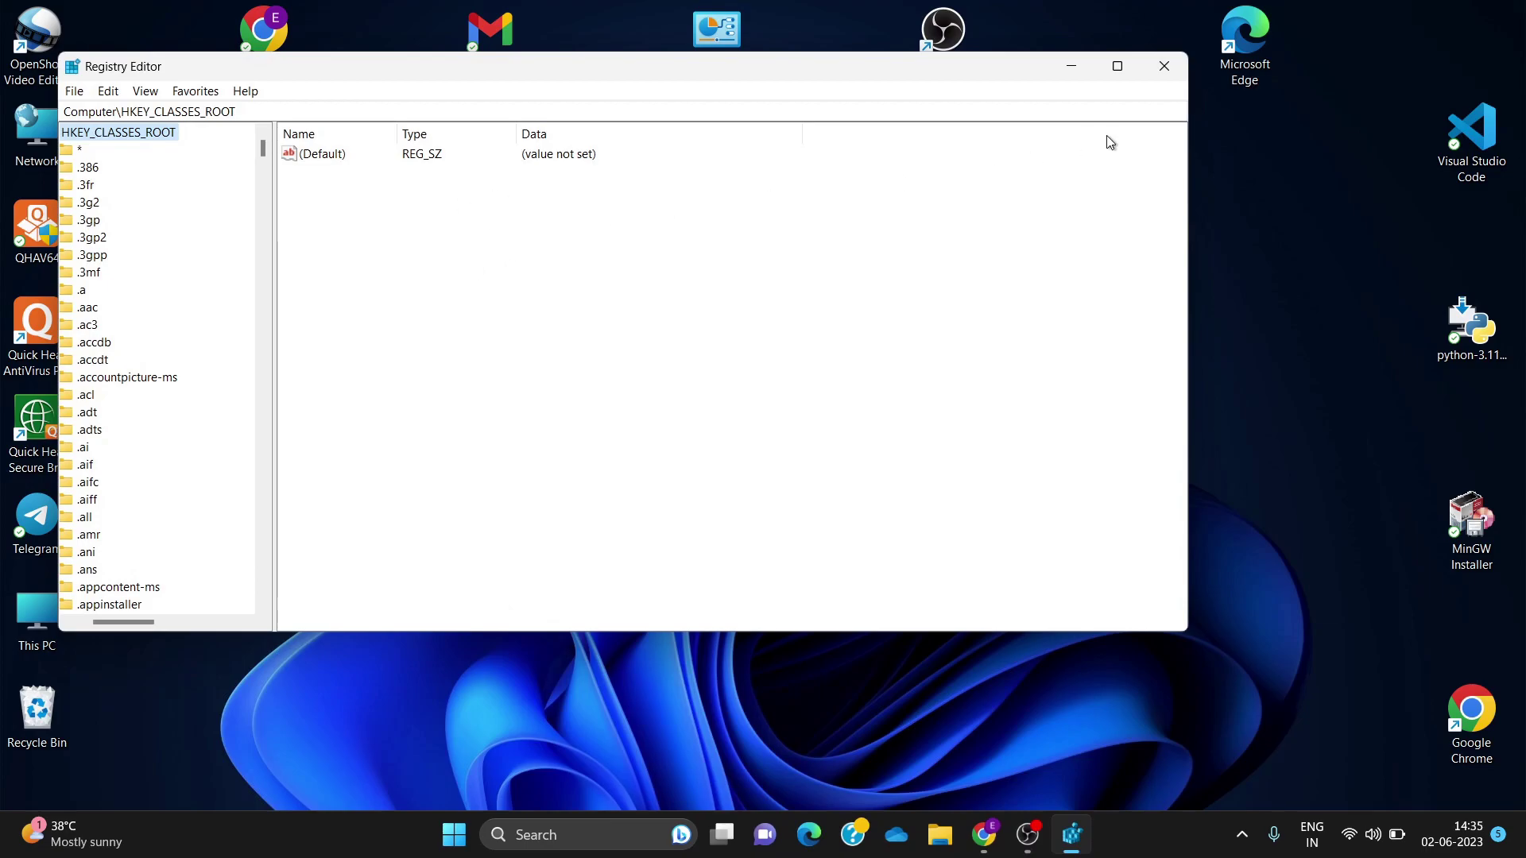
pyautogui.click(1164, 66)
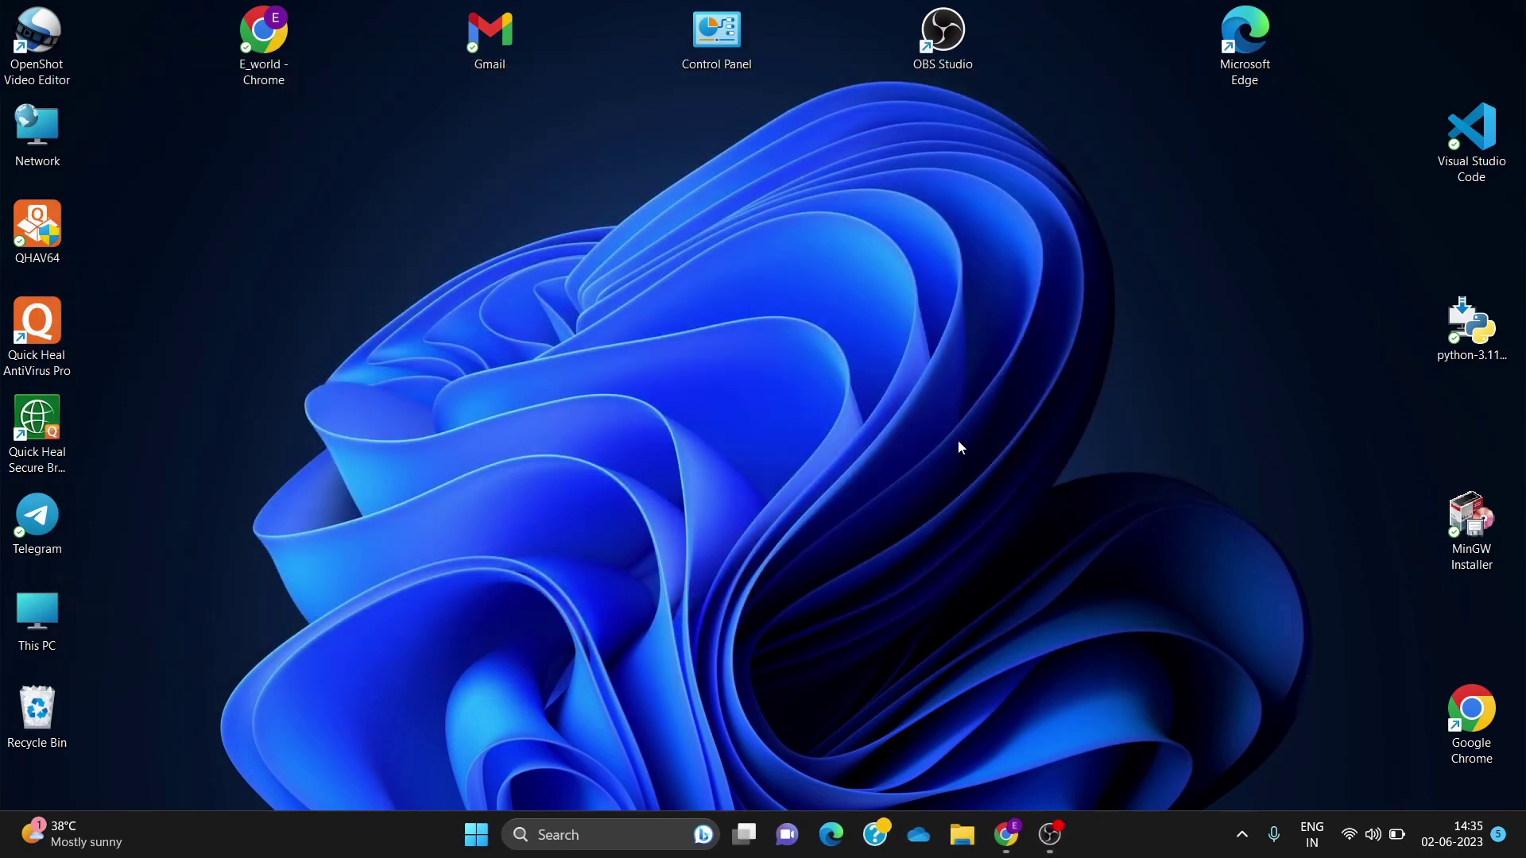
# Open Registry Editor by running regedit from the Run dialog, and close its window.
pyautogui.press('super+r')
pyautogui.press('BackSpace')
pyautogui.write('gere')
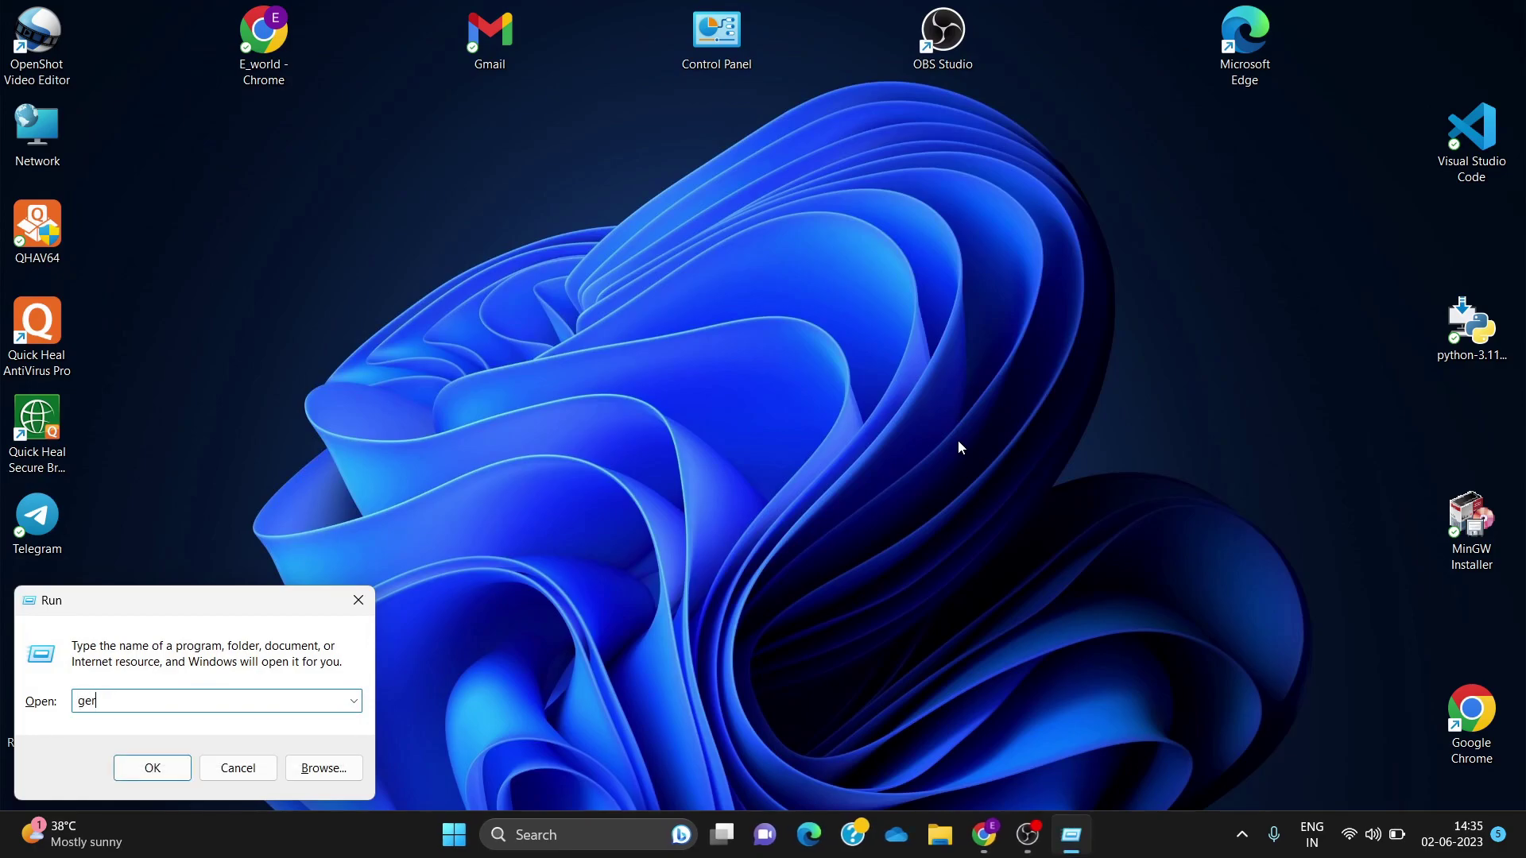
pyautogui.write('dit')
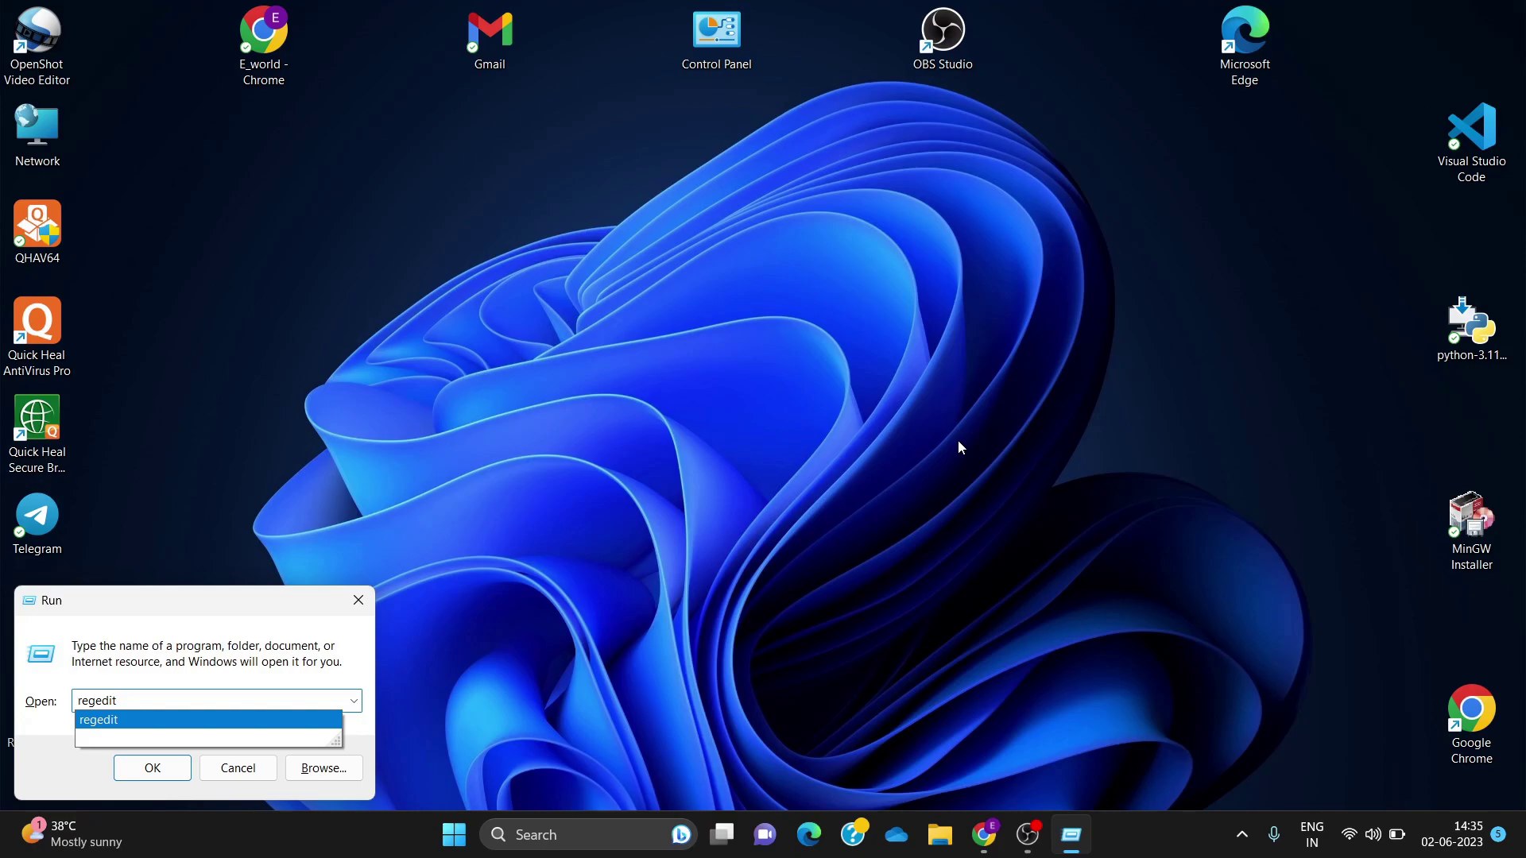
pyautogui.press('Return')
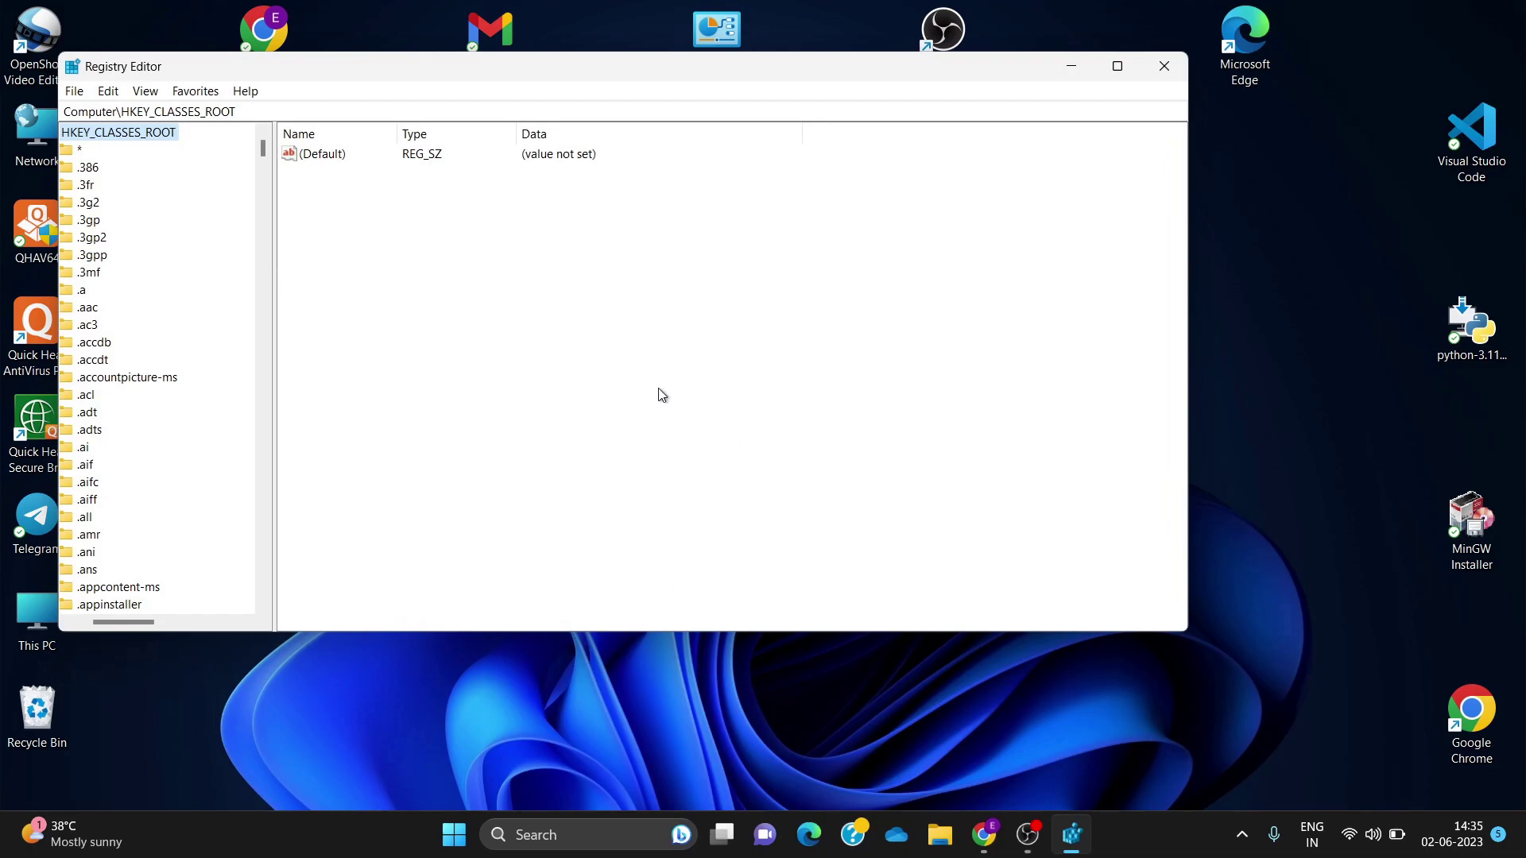
pyautogui.click(1157, 68)
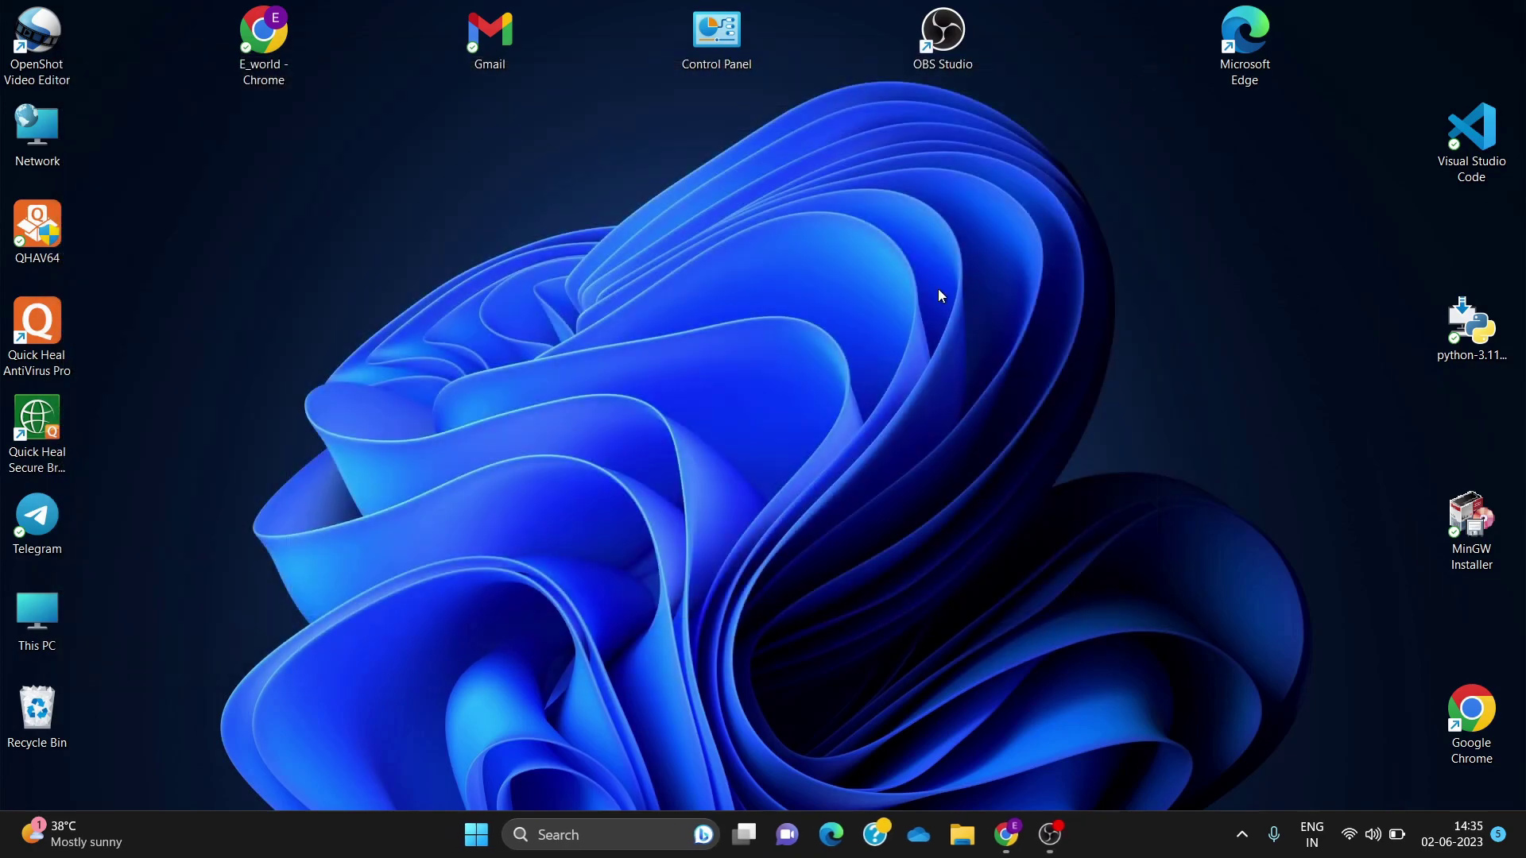
# Open a Command Prompt by running cmd from the Run dialog.
pyautogui.press('super+r')
pyautogui.press('BackSpace')
pyautogui.write('cm')
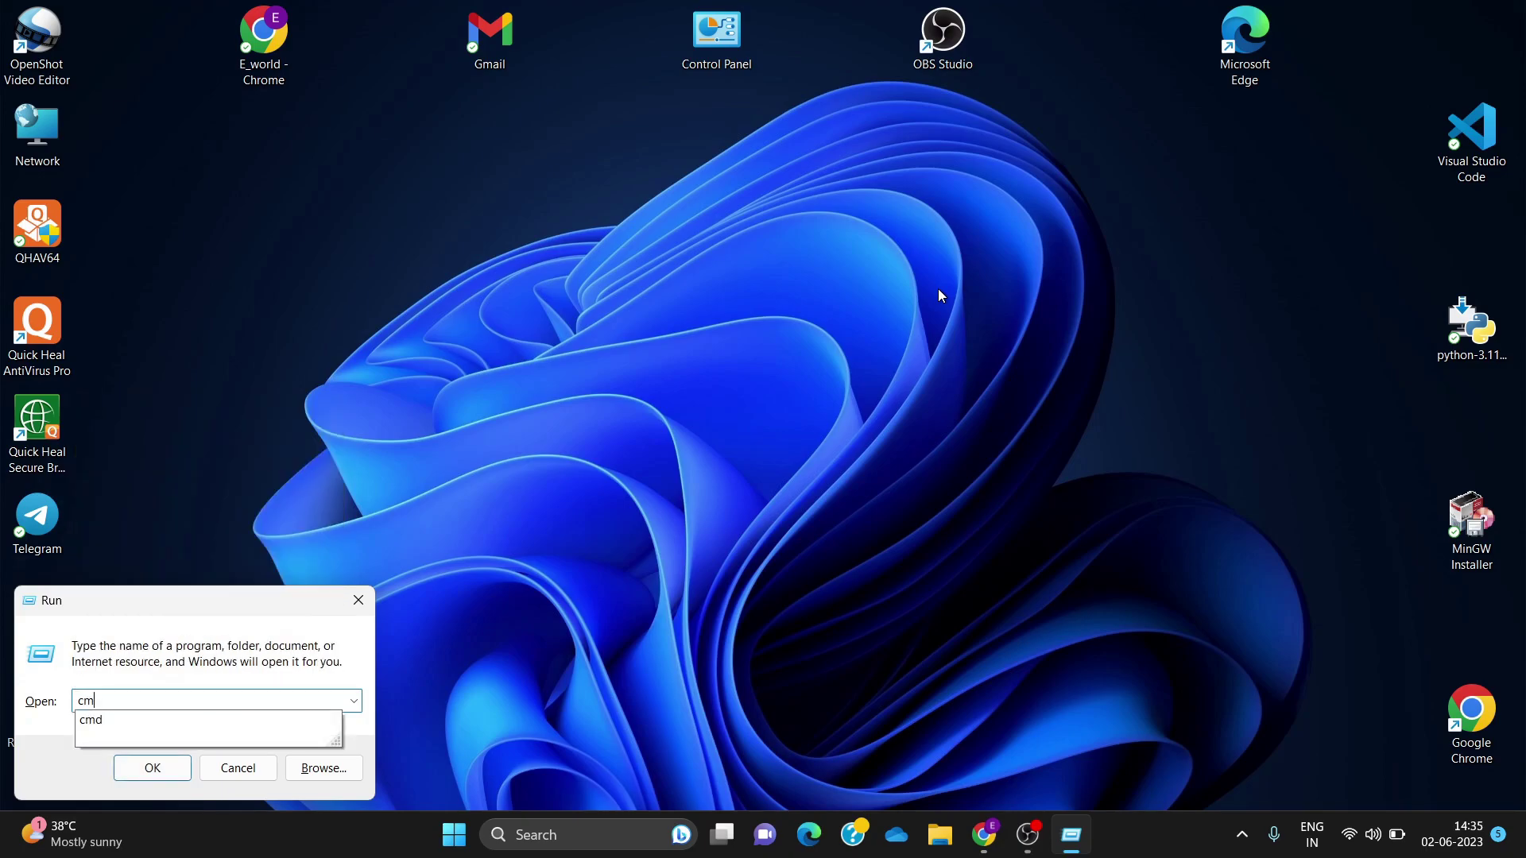
pyautogui.write('d')
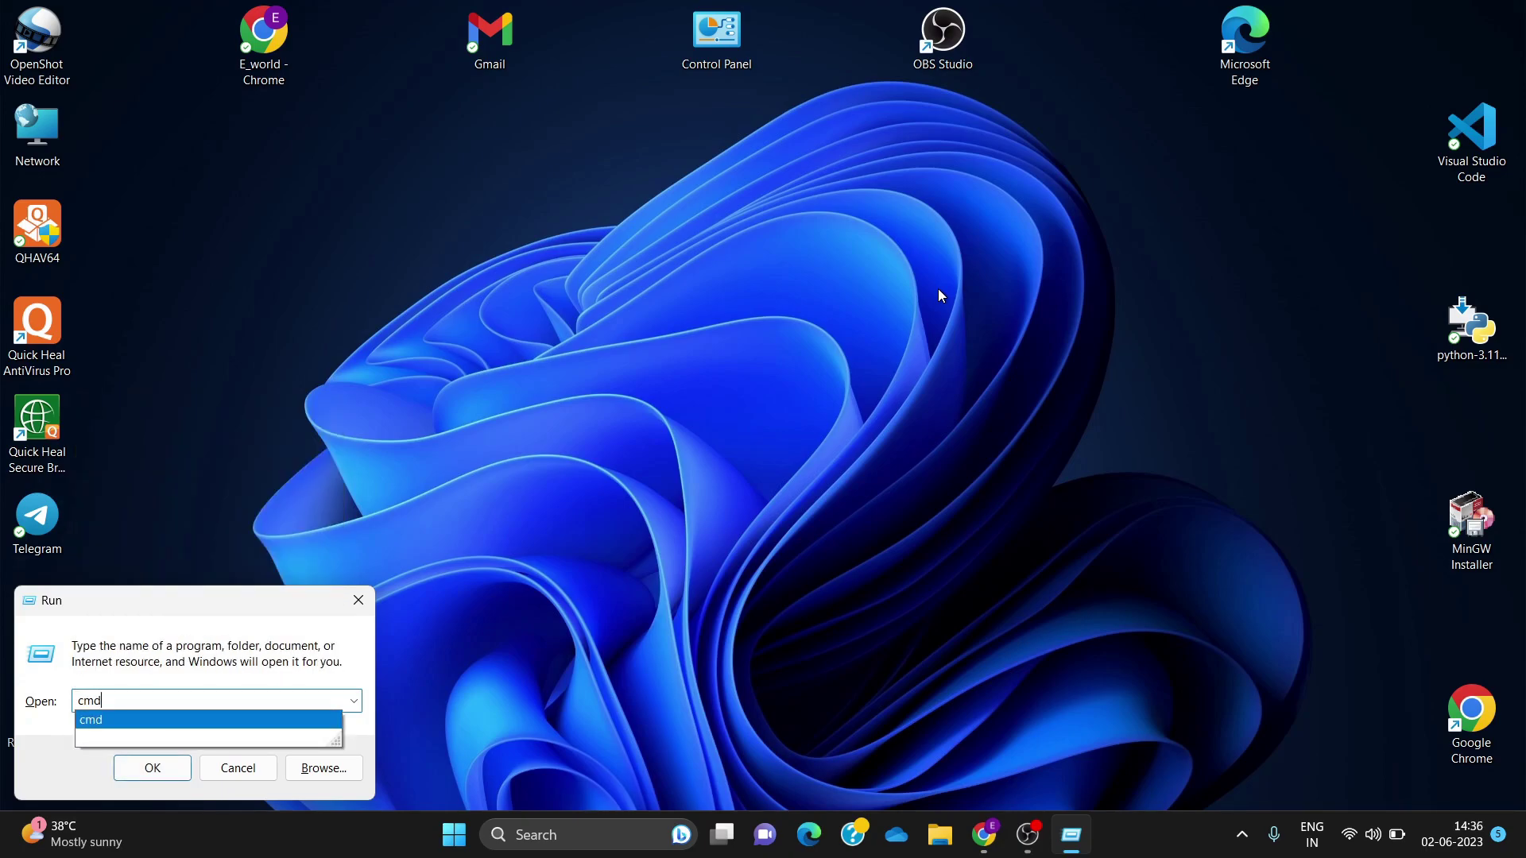
pyautogui.press('Return')
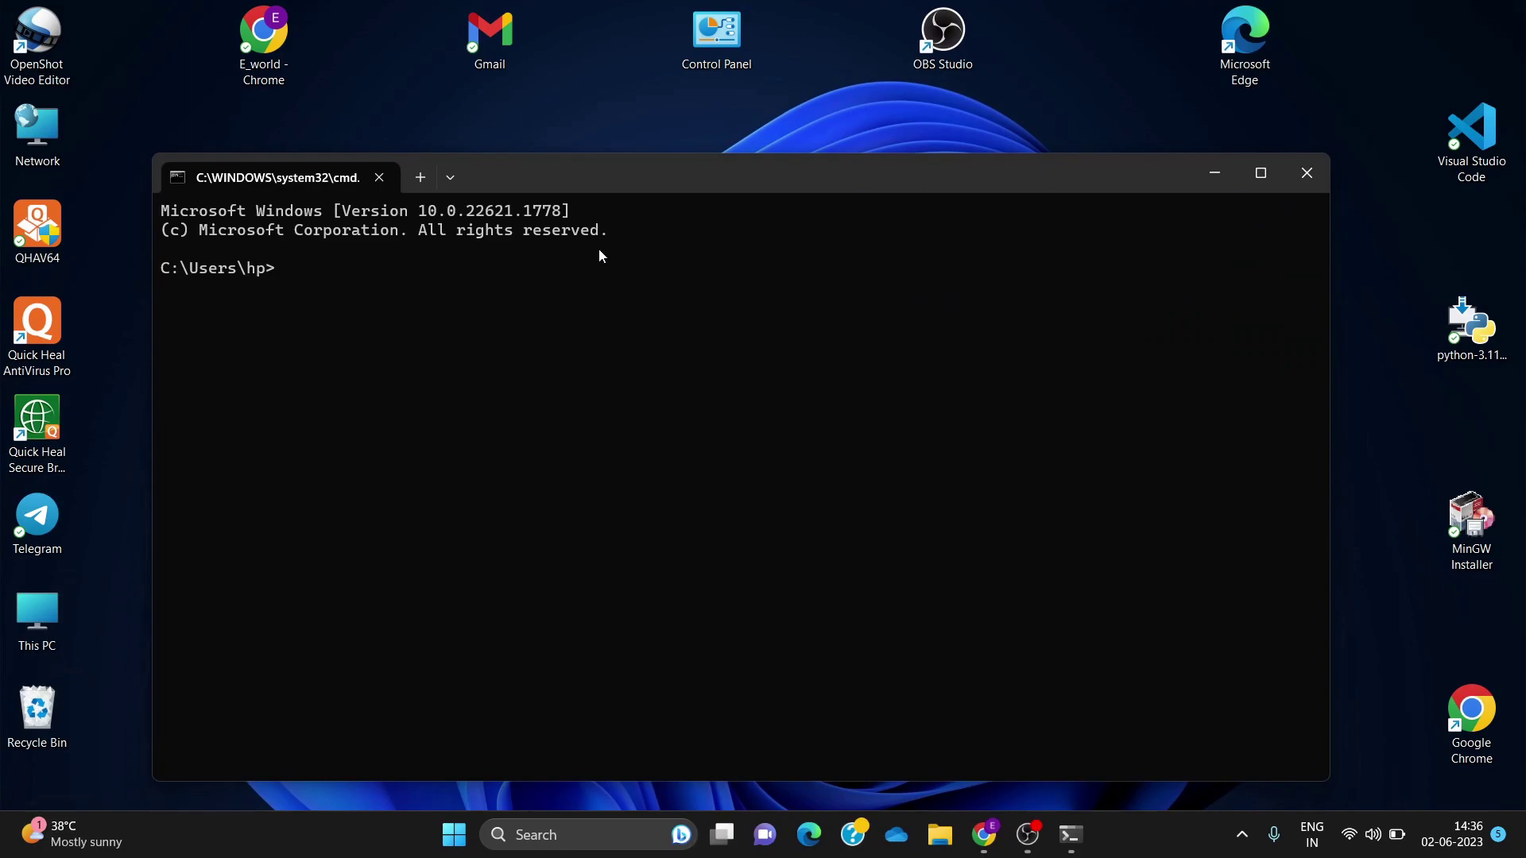
# Launch Registry Editor from the Command Prompt with the regedit command and maximize its window.
pyautogui.write('regi')
pyautogui.press('BackSpace')
pyautogui.write('edit')
pyautogui.press('Return')
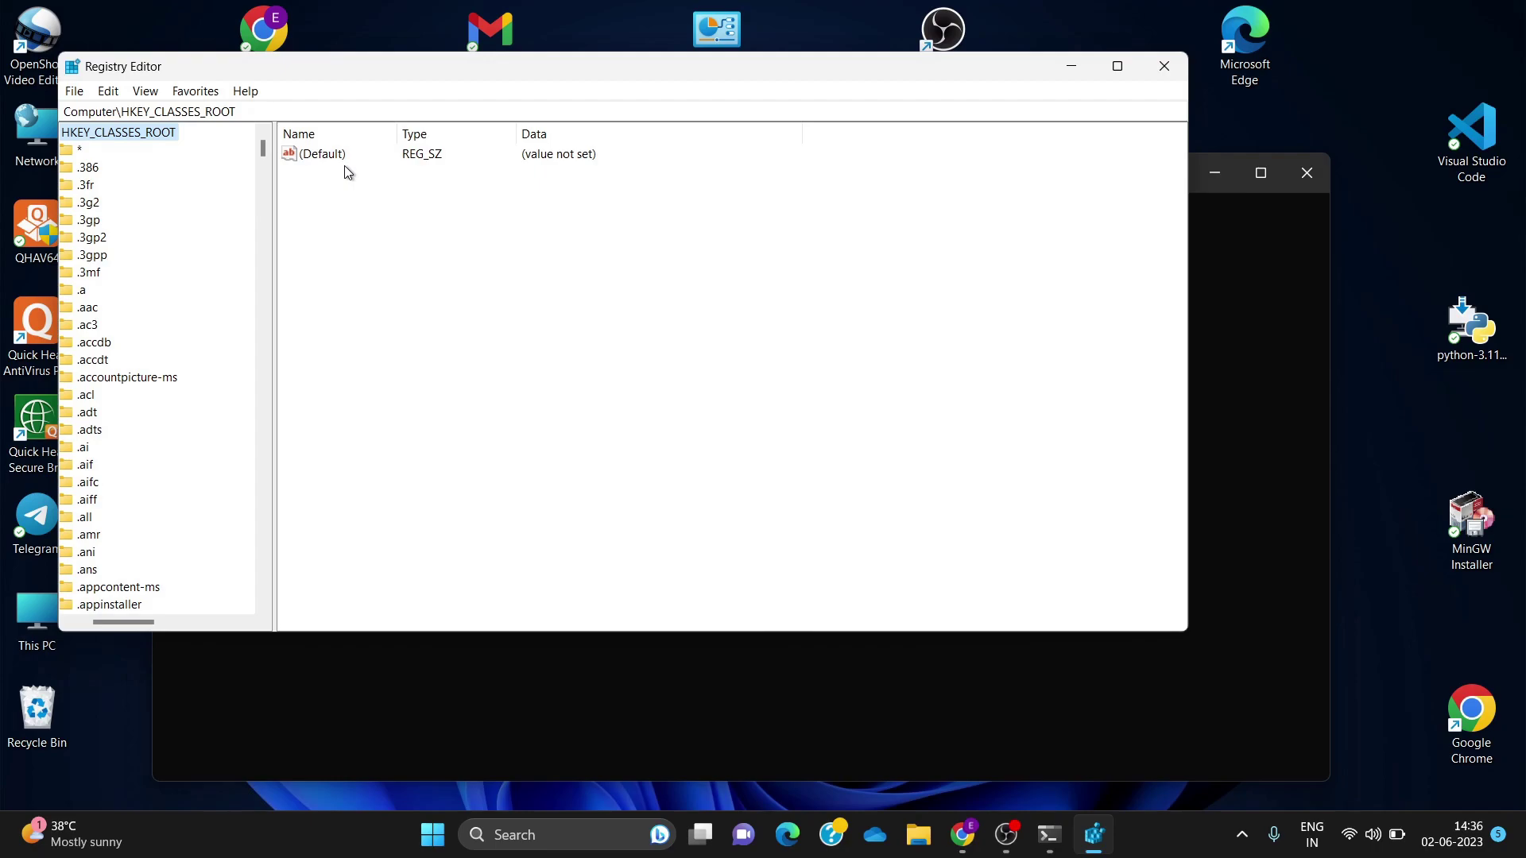
pyautogui.moveTo(1000, 77); pyautogui.dragTo(1037, 165)
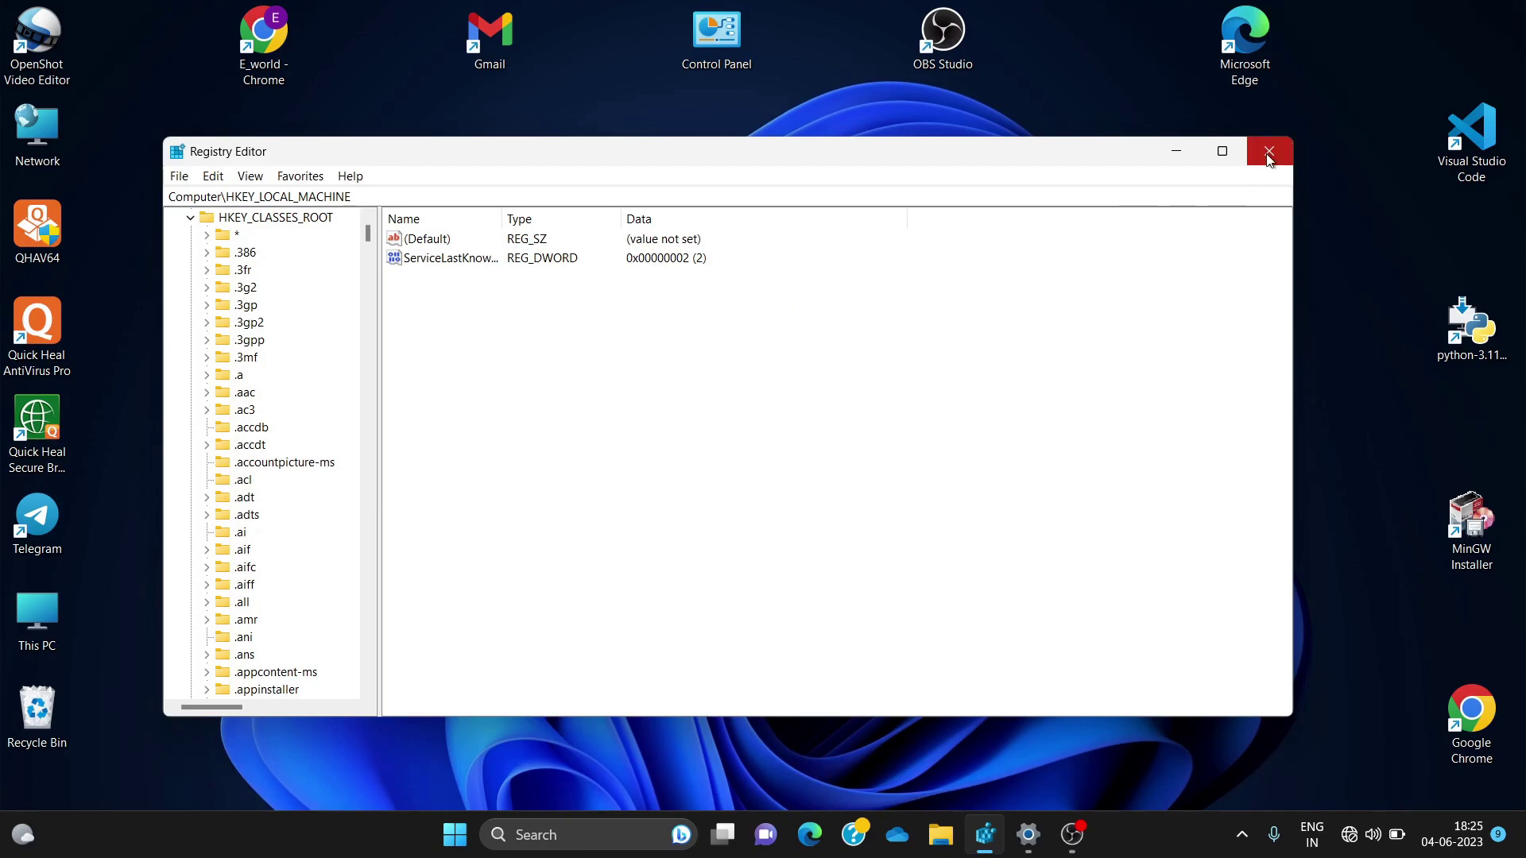
pyautogui.click(1223, 152)
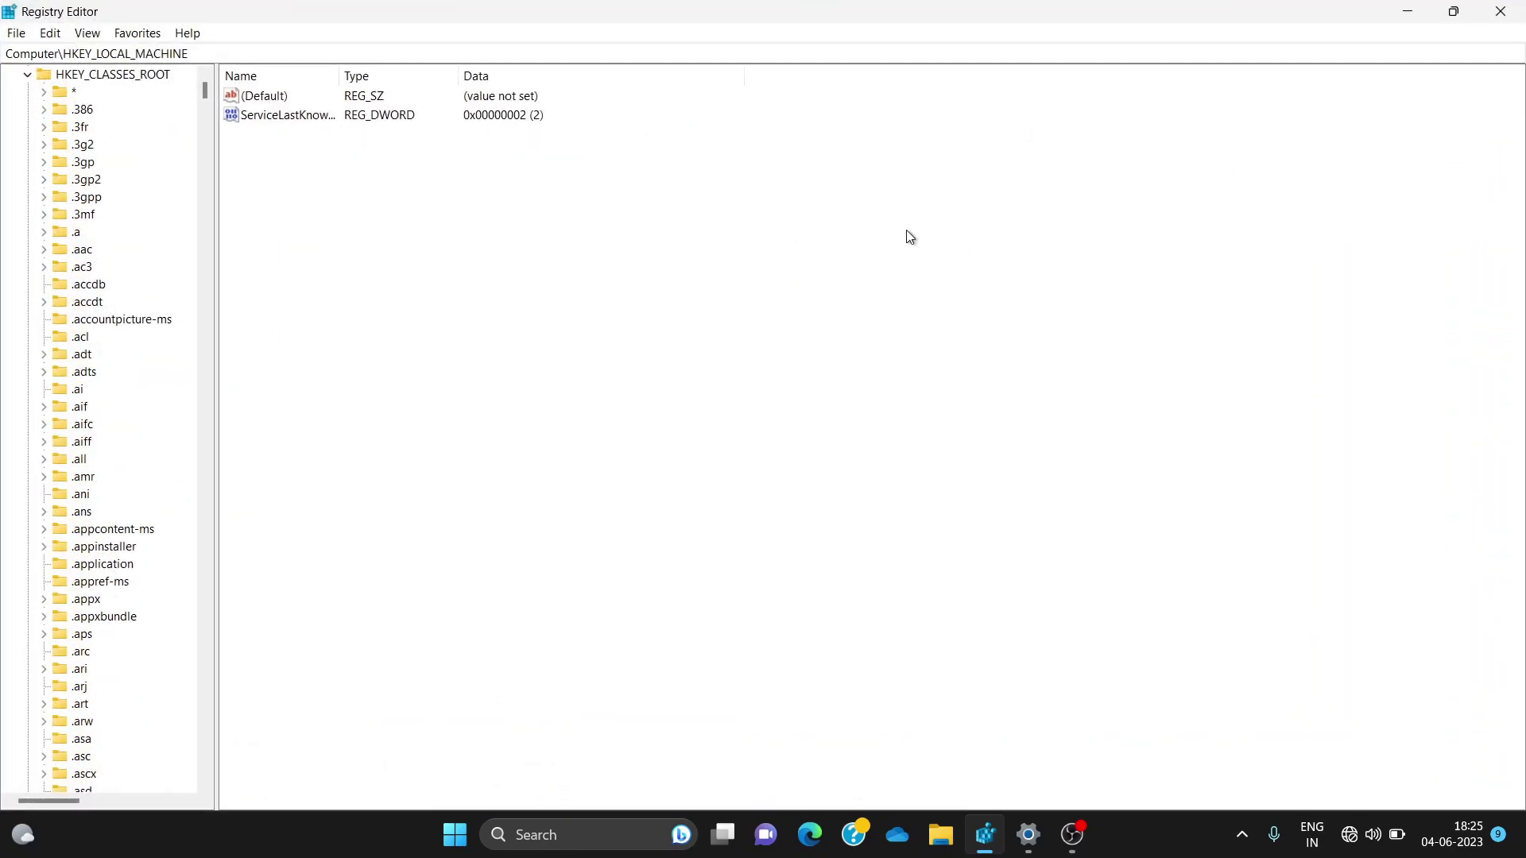
# Look through the subkeys of HKEY_CLASSES_ROOT and collapse the hive again.
pyautogui.click(31, 73)
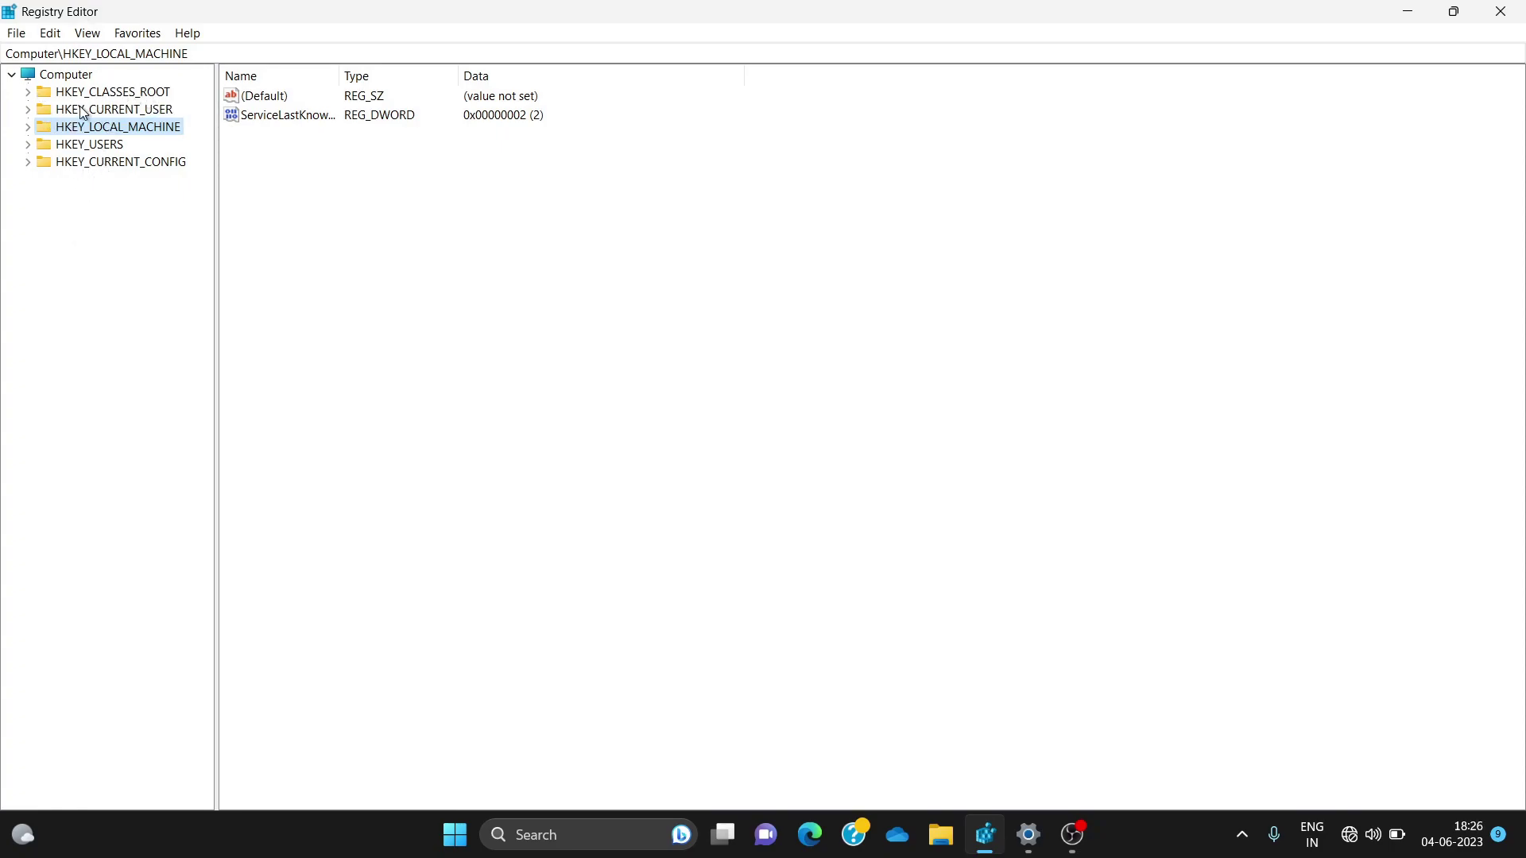
pyautogui.click(142, 96)
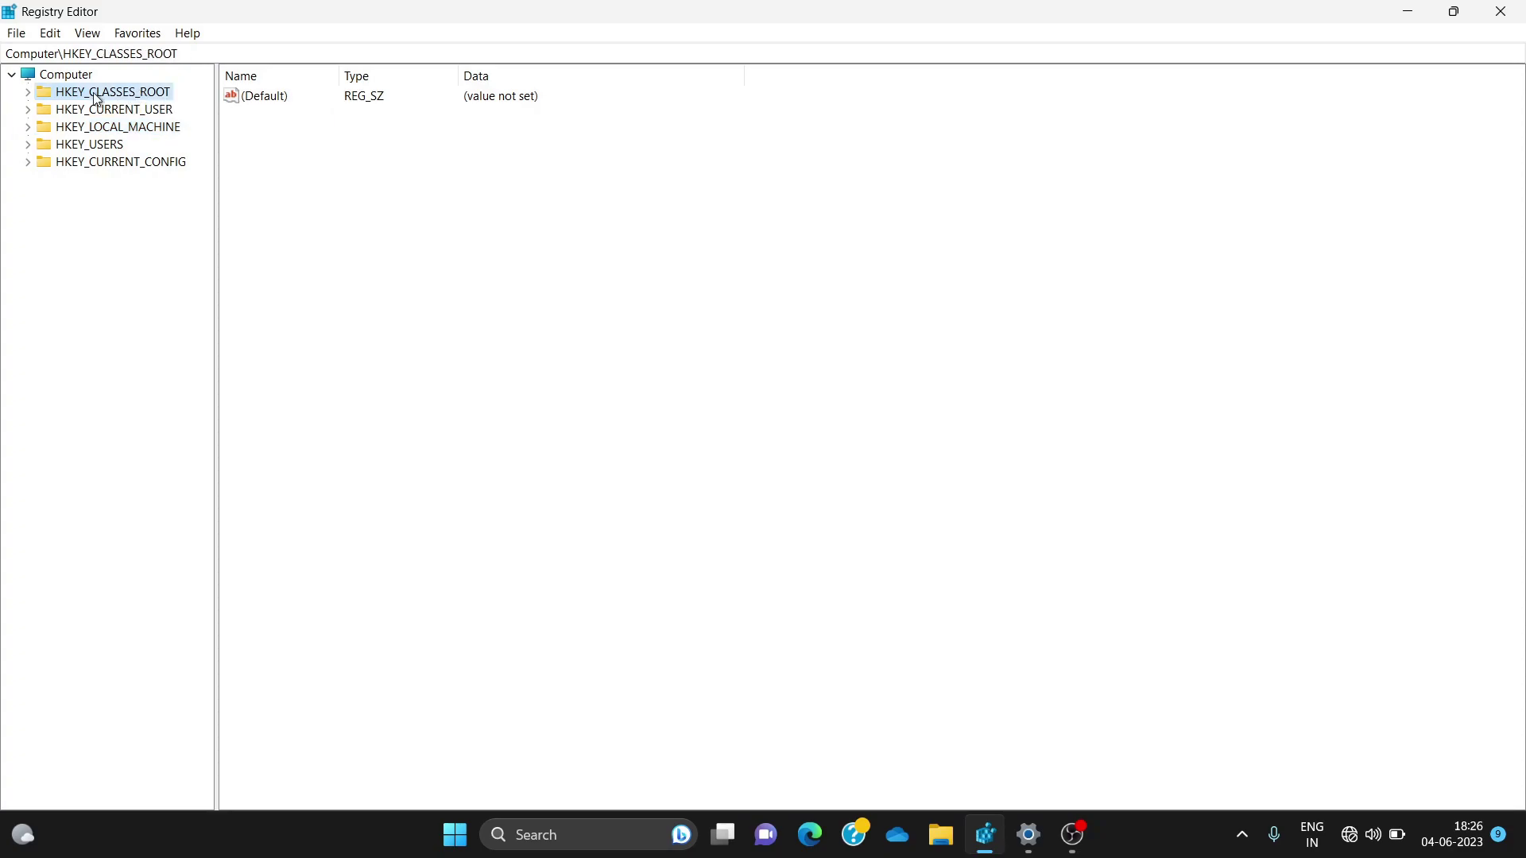
pyautogui.click(35, 92)
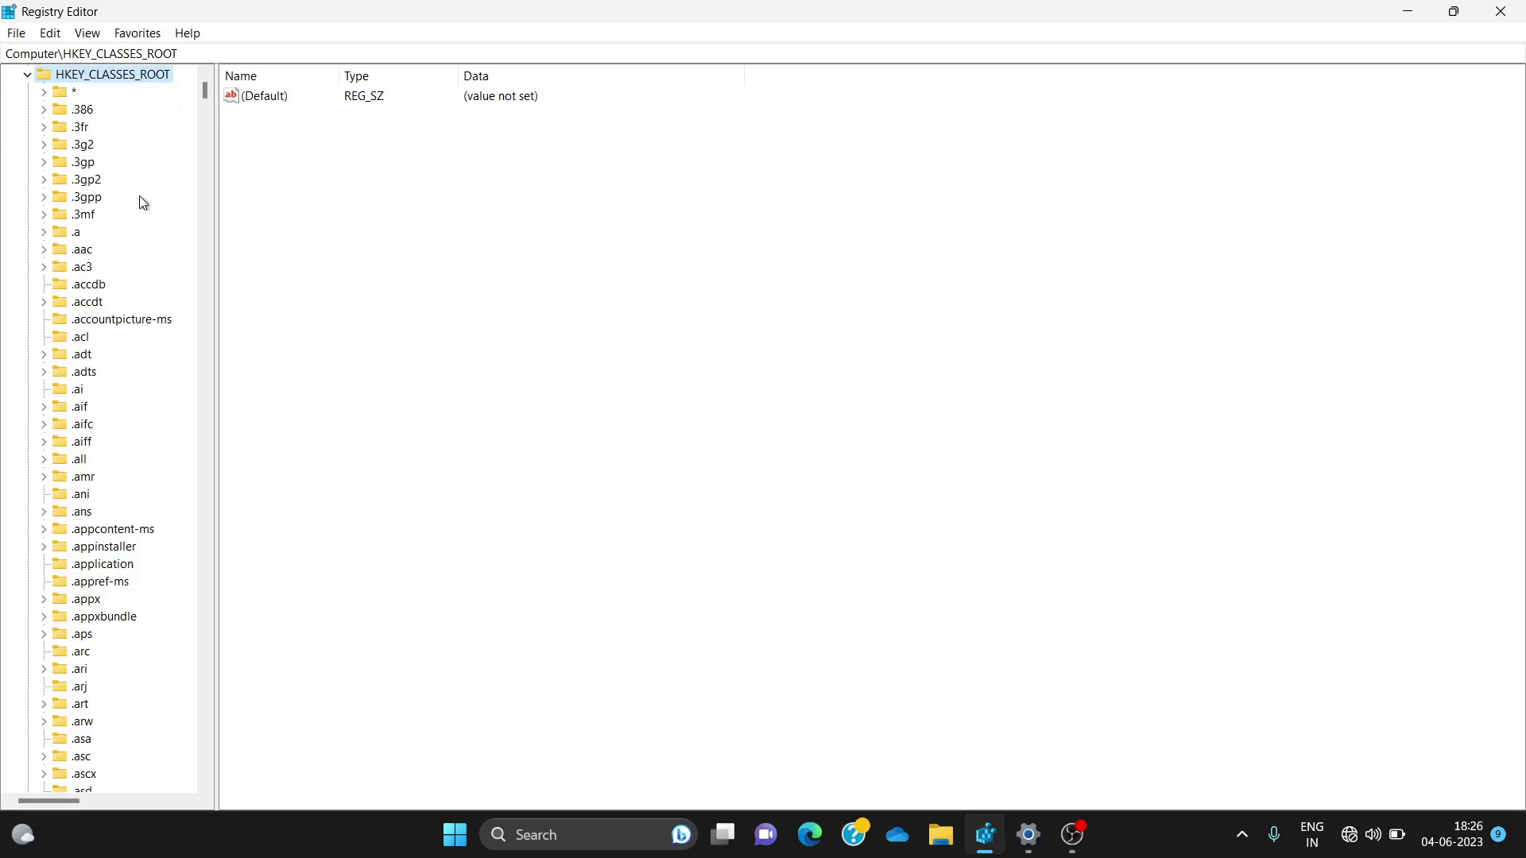
pyautogui.scroll(-12, 140, 223)
pyautogui.scroll(13, 140, 223)
pyautogui.click(29, 78)
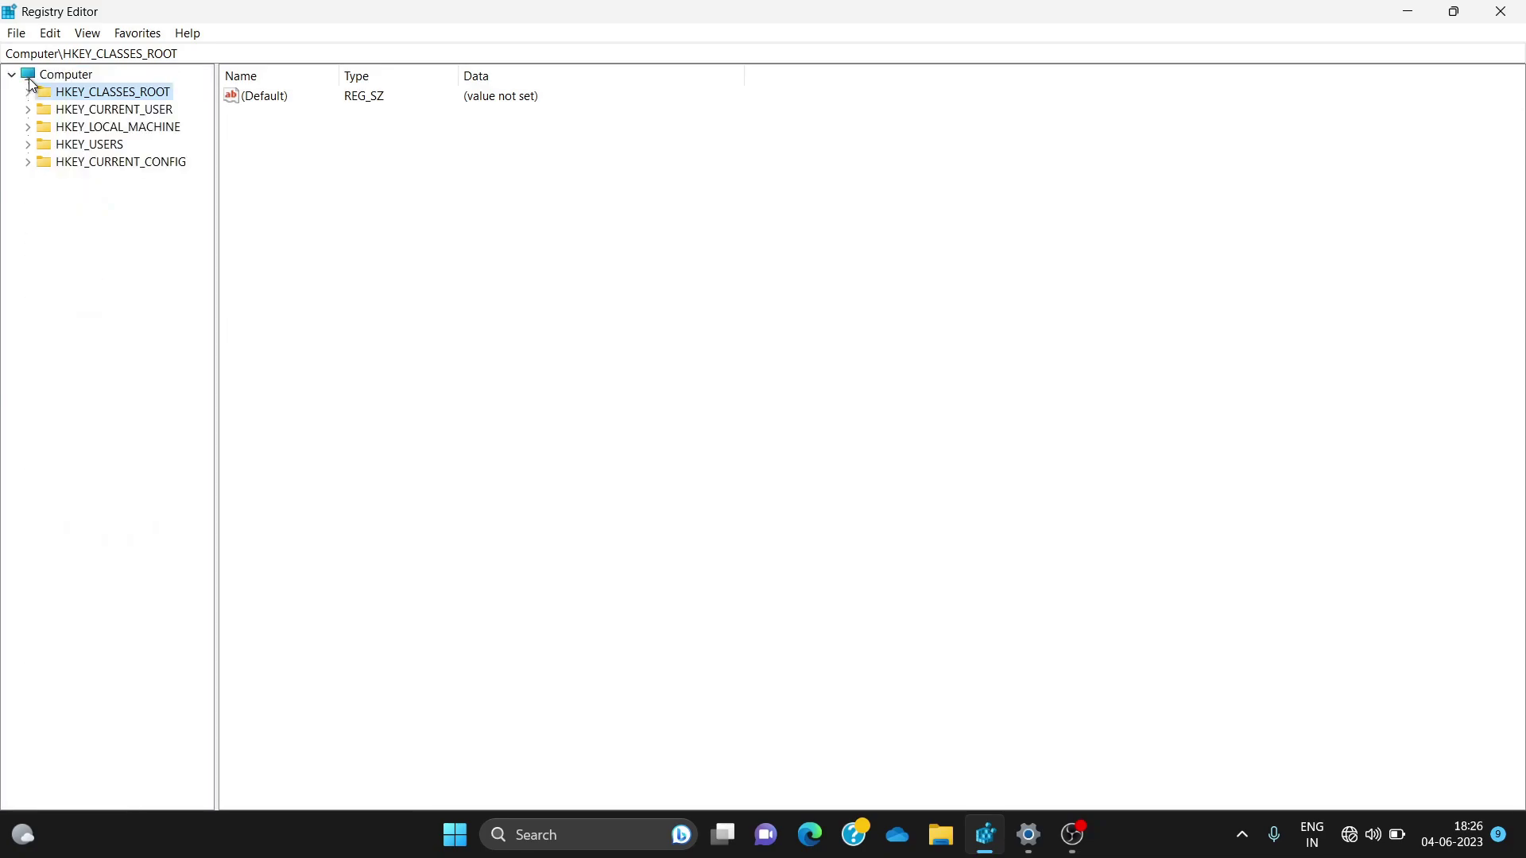
# Examine the subkeys of HKEY_CURRENT_USER and collapse the hive again.
pyautogui.click(112, 111)
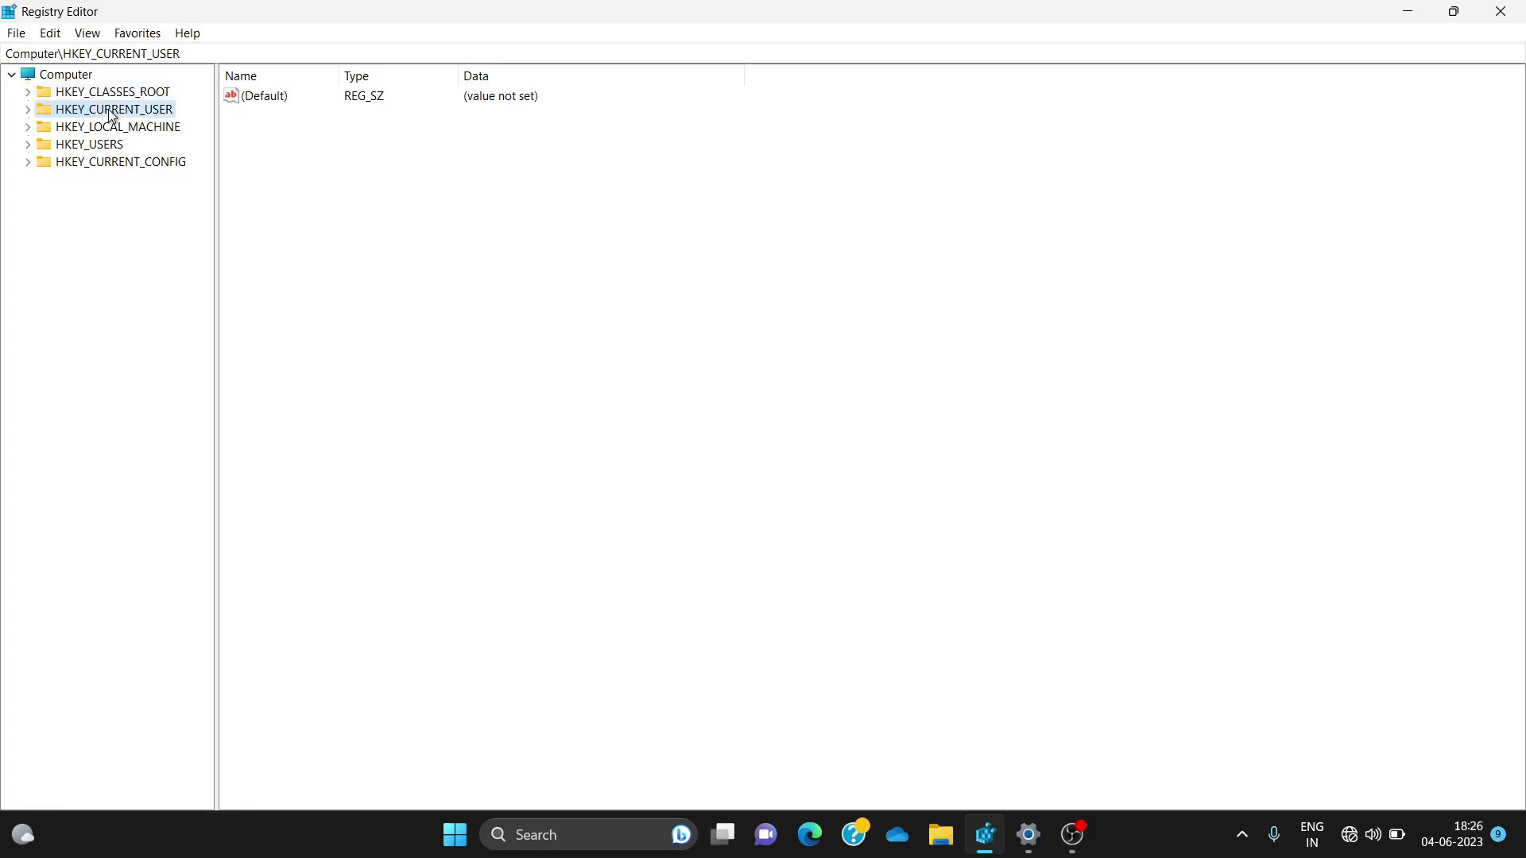
pyautogui.click(28, 110)
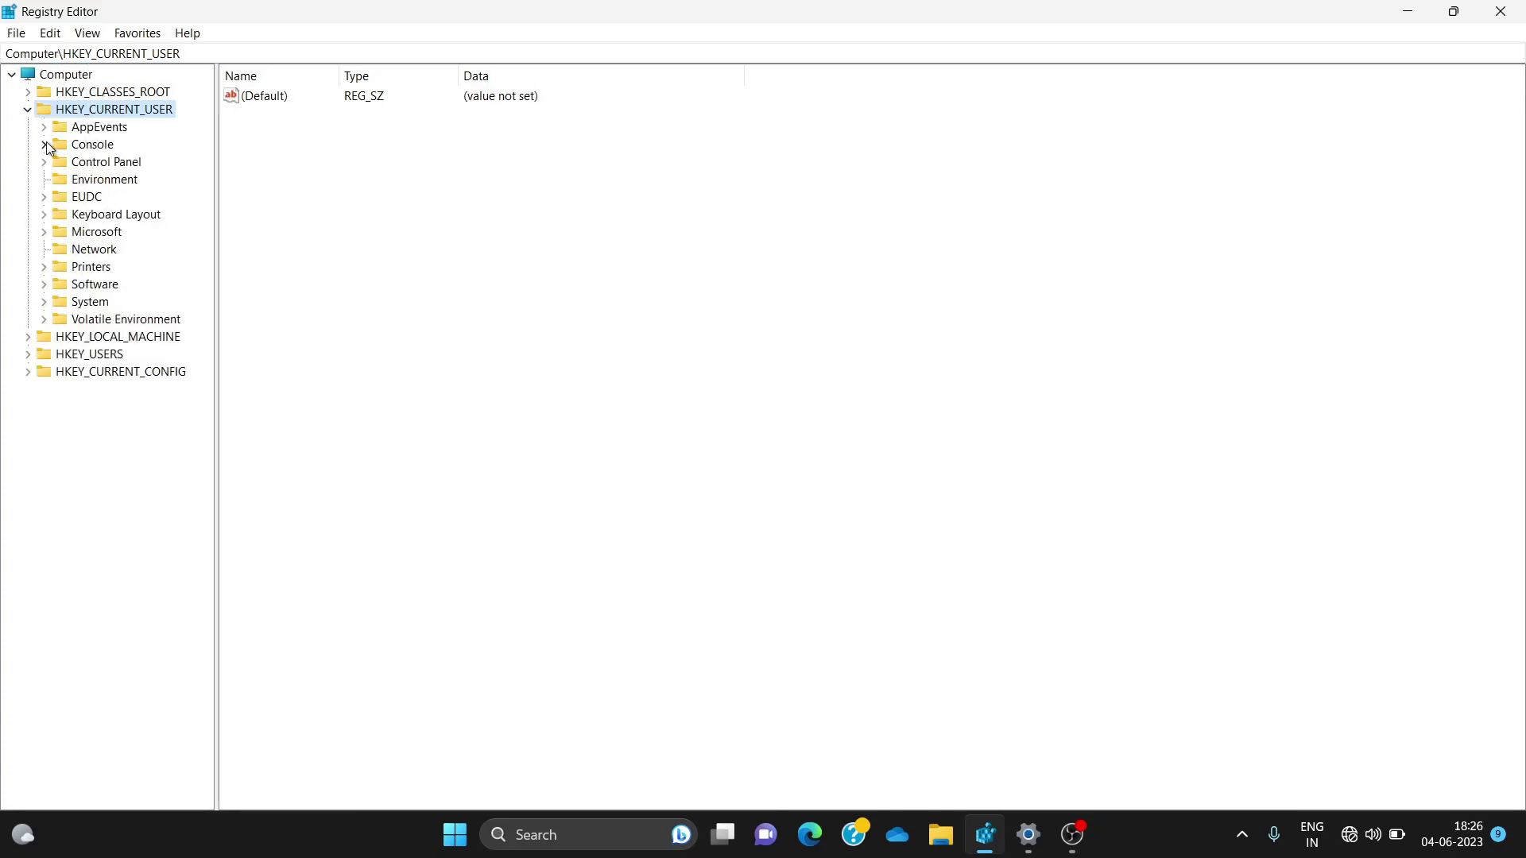
pyautogui.click(27, 112)
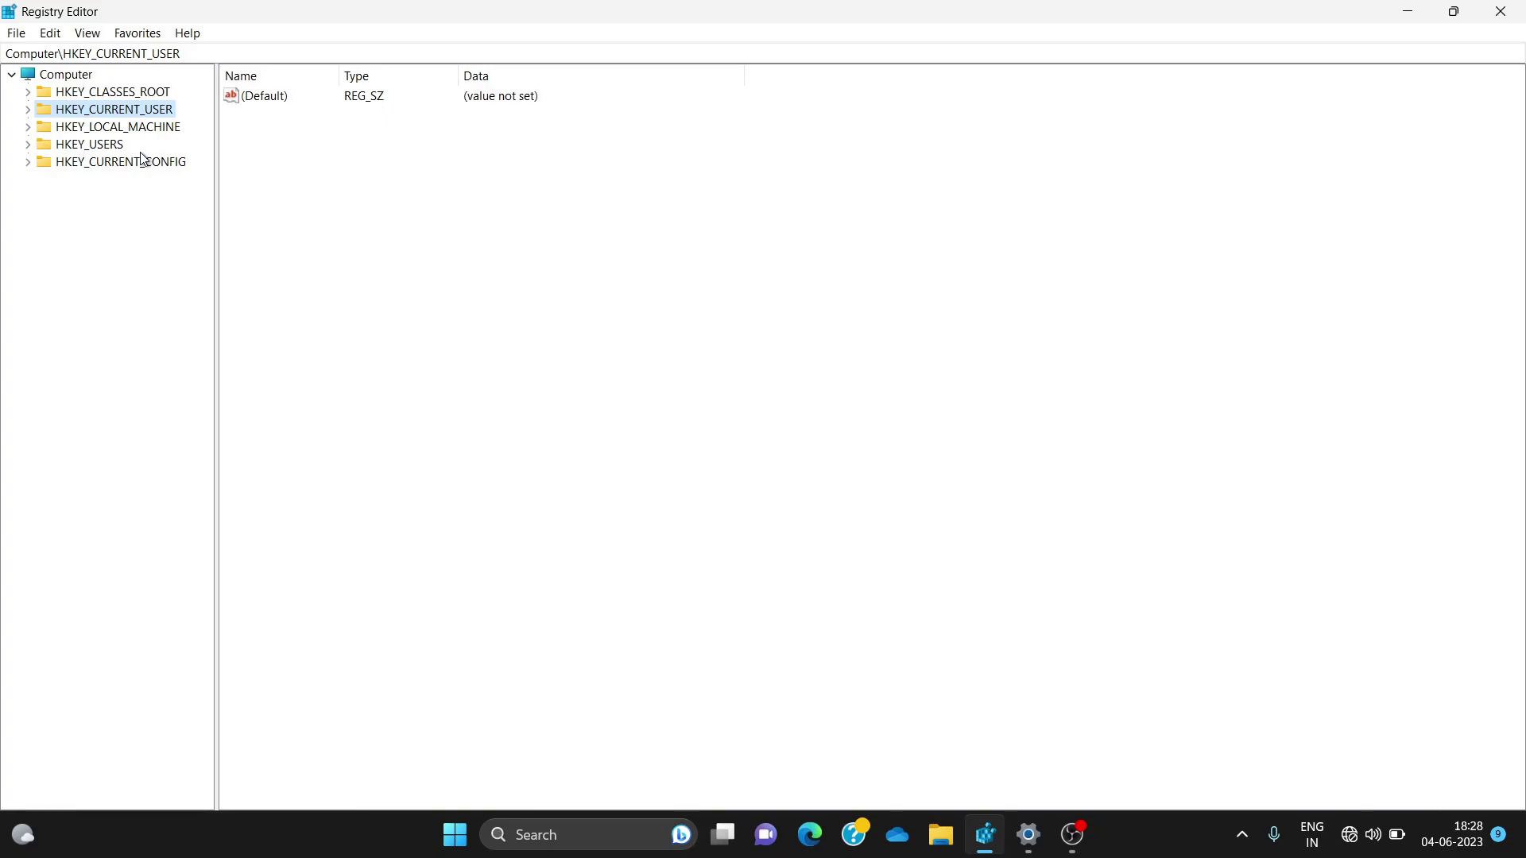
# Navigate to HKEY_LOCAL_MACHINE\HARDWARE\DESCRIPTION\System\CentralProcessor\0 and show its values.
pyautogui.click(28, 127)
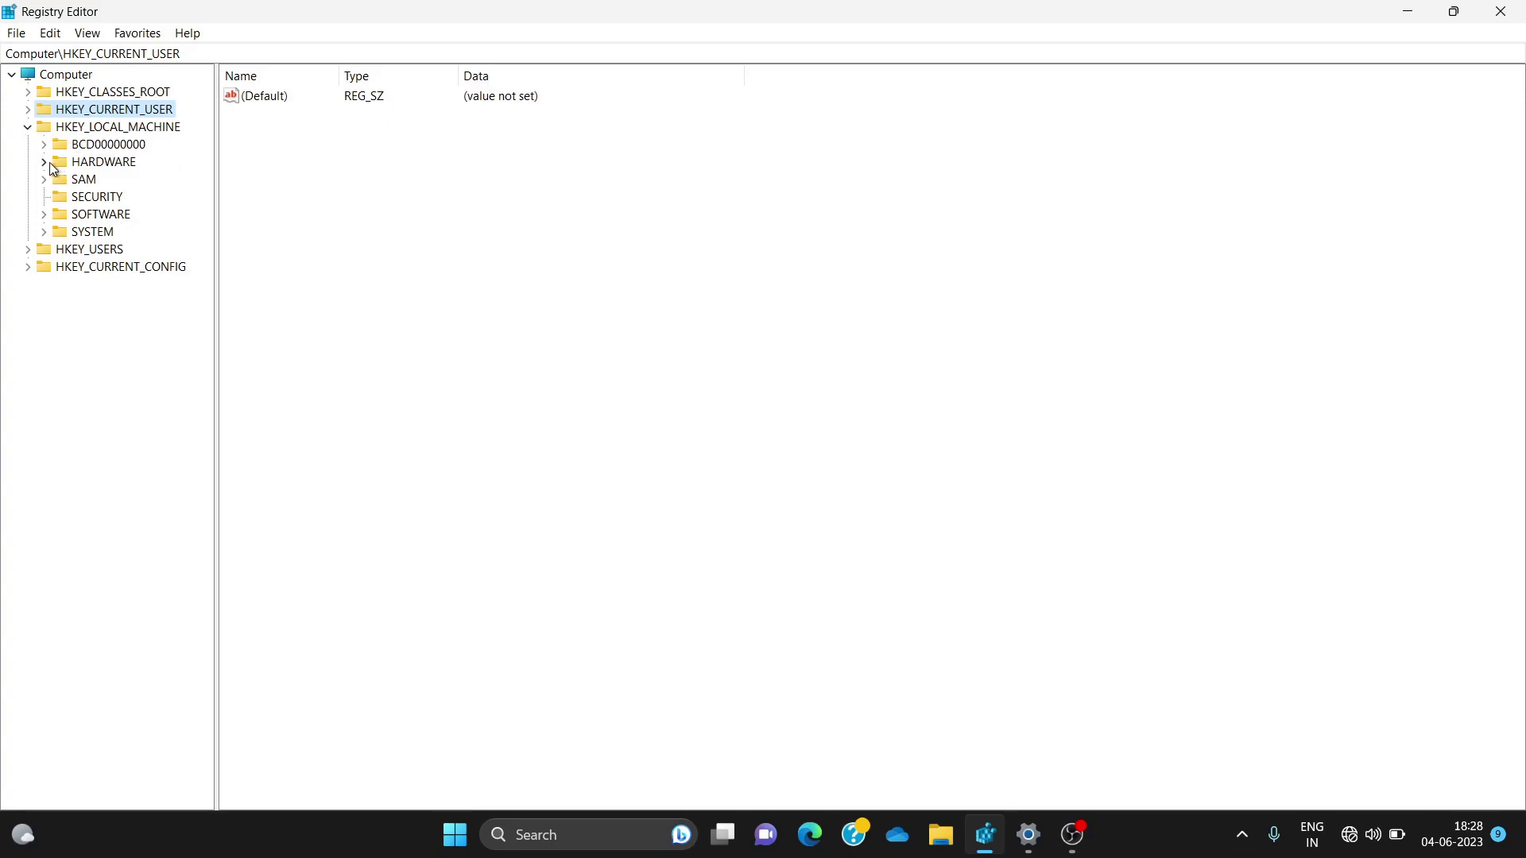
pyautogui.click(46, 163)
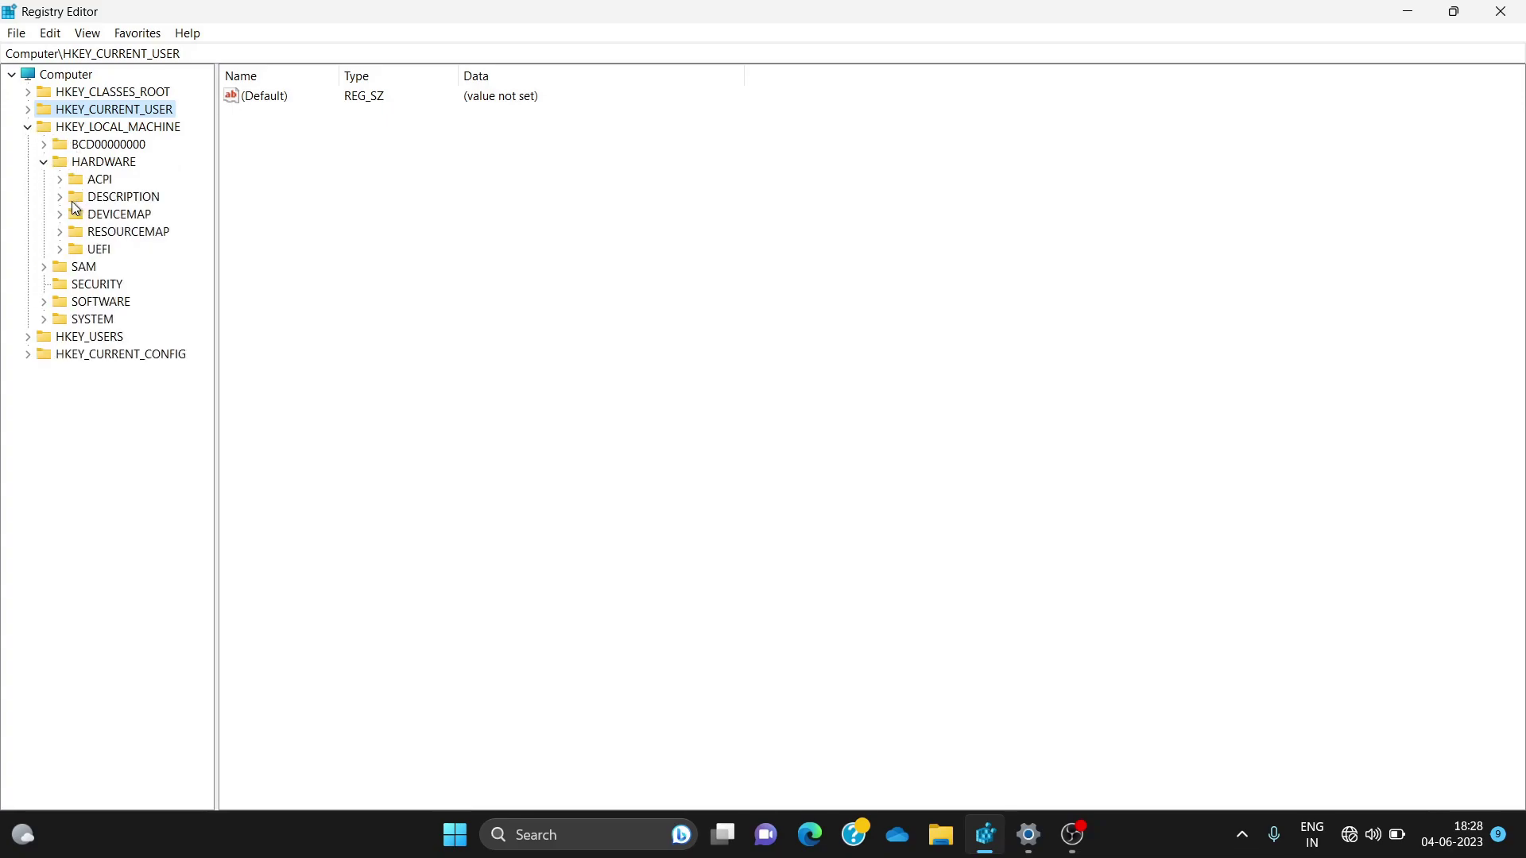
pyautogui.click(59, 198)
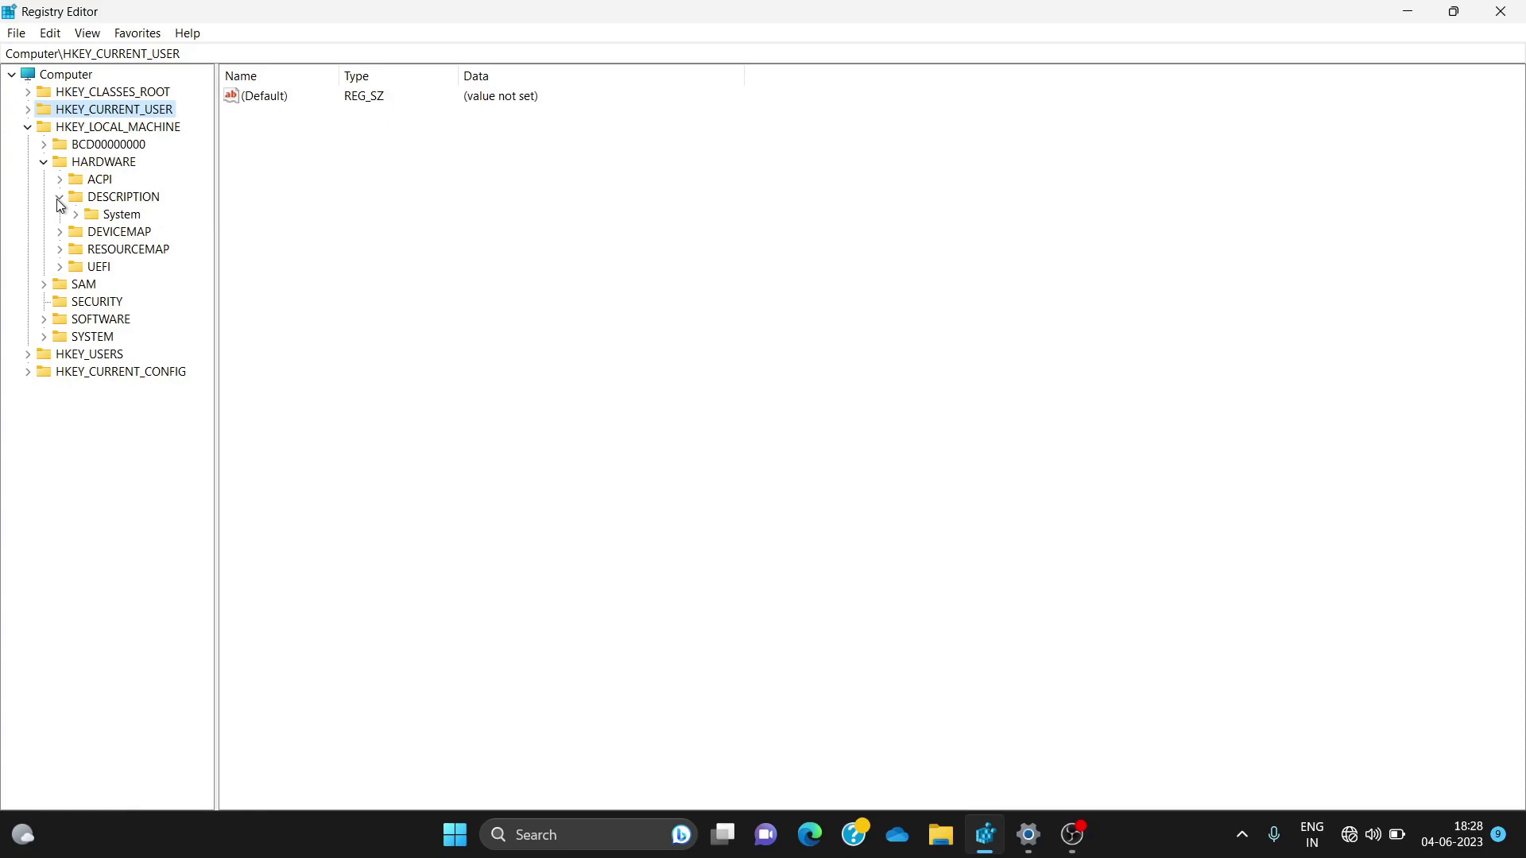
pyautogui.click(75, 215)
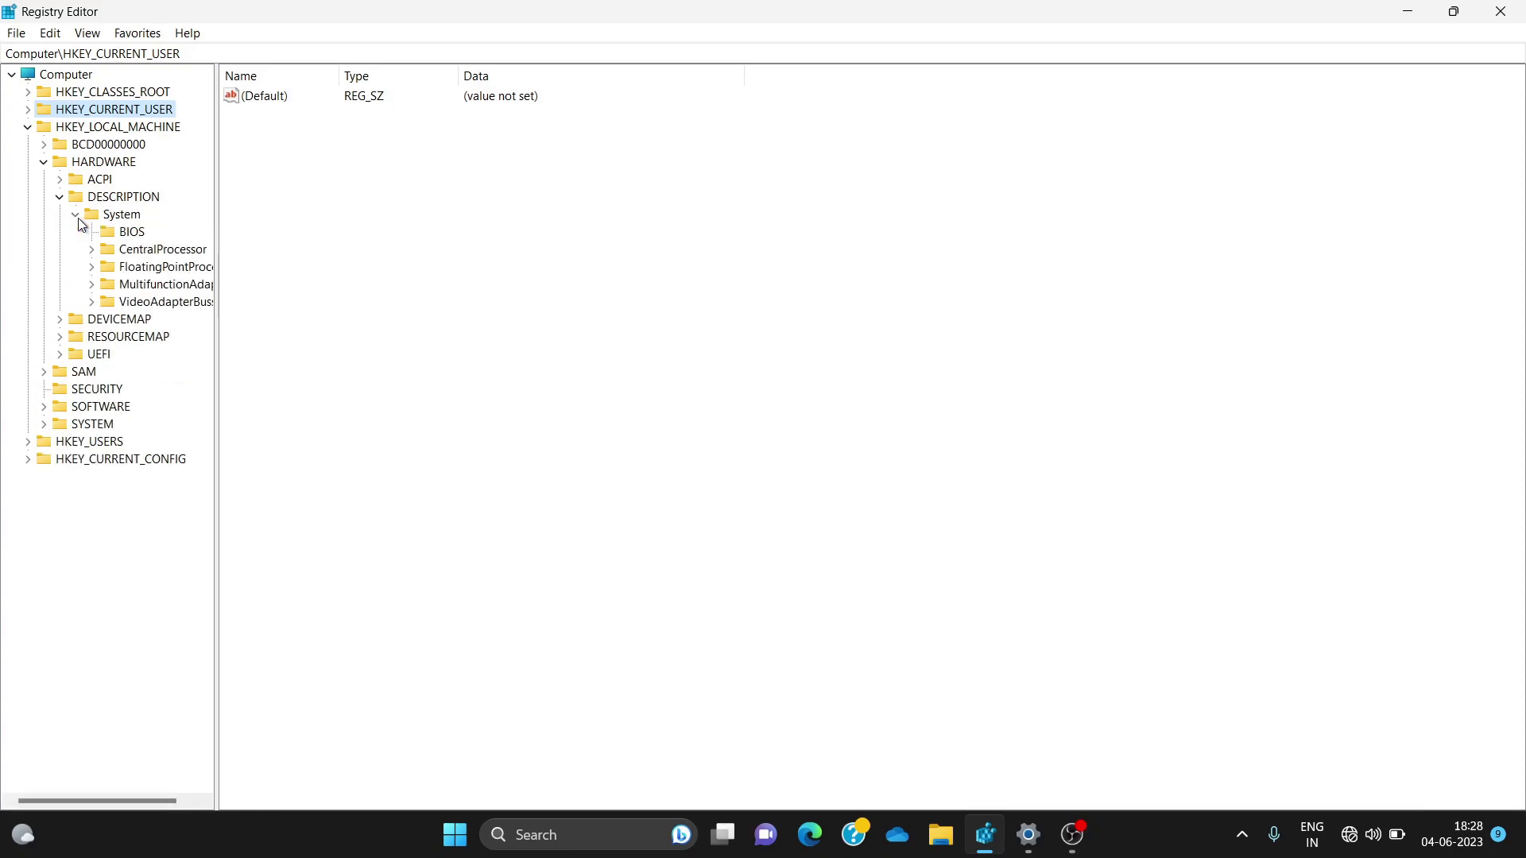
pyautogui.doubleClick(123, 251)
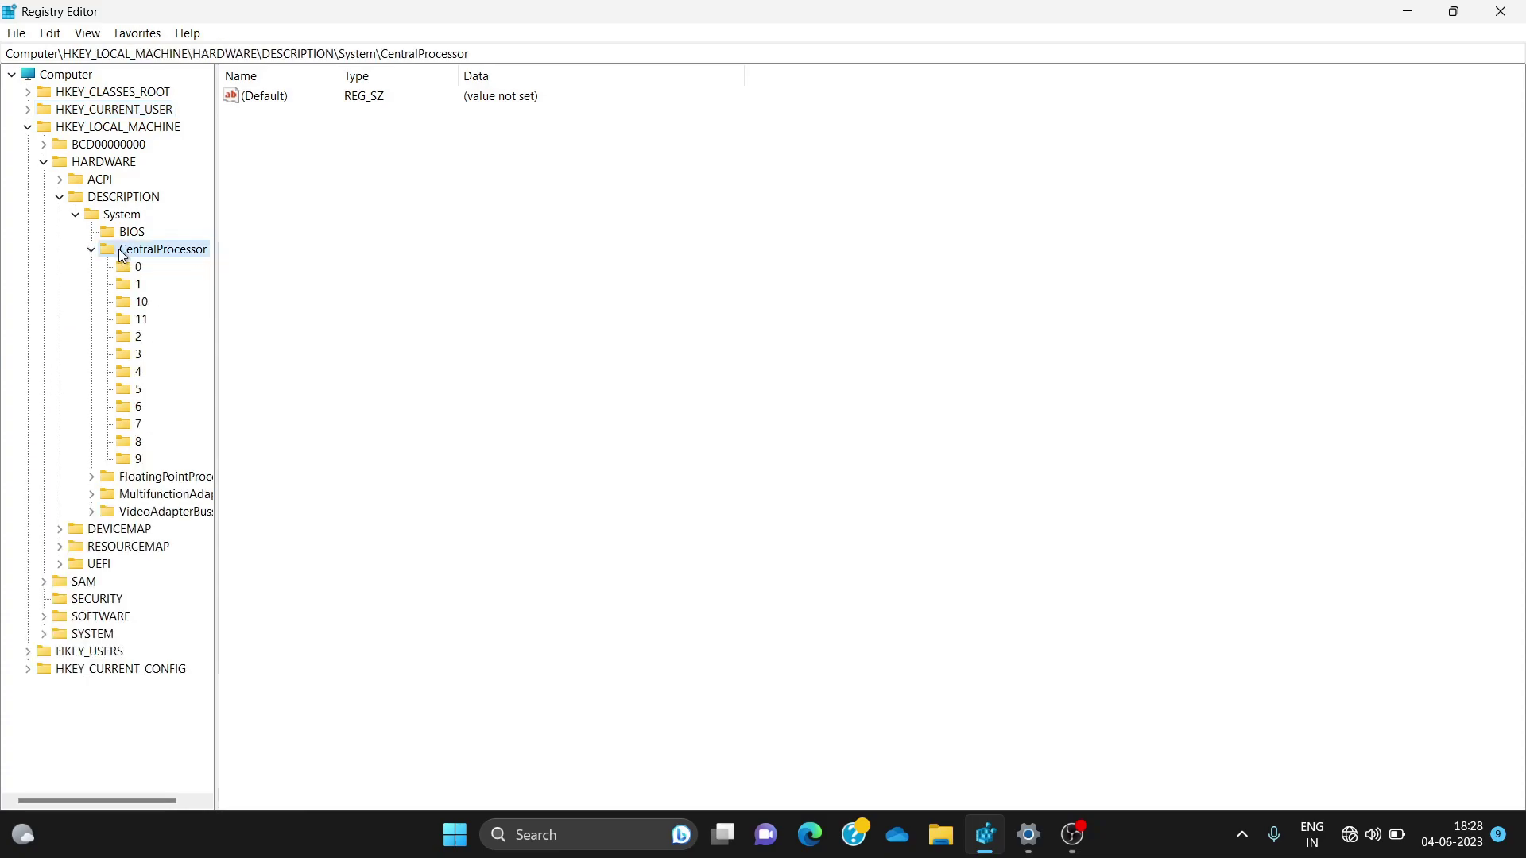
pyautogui.click(124, 267)
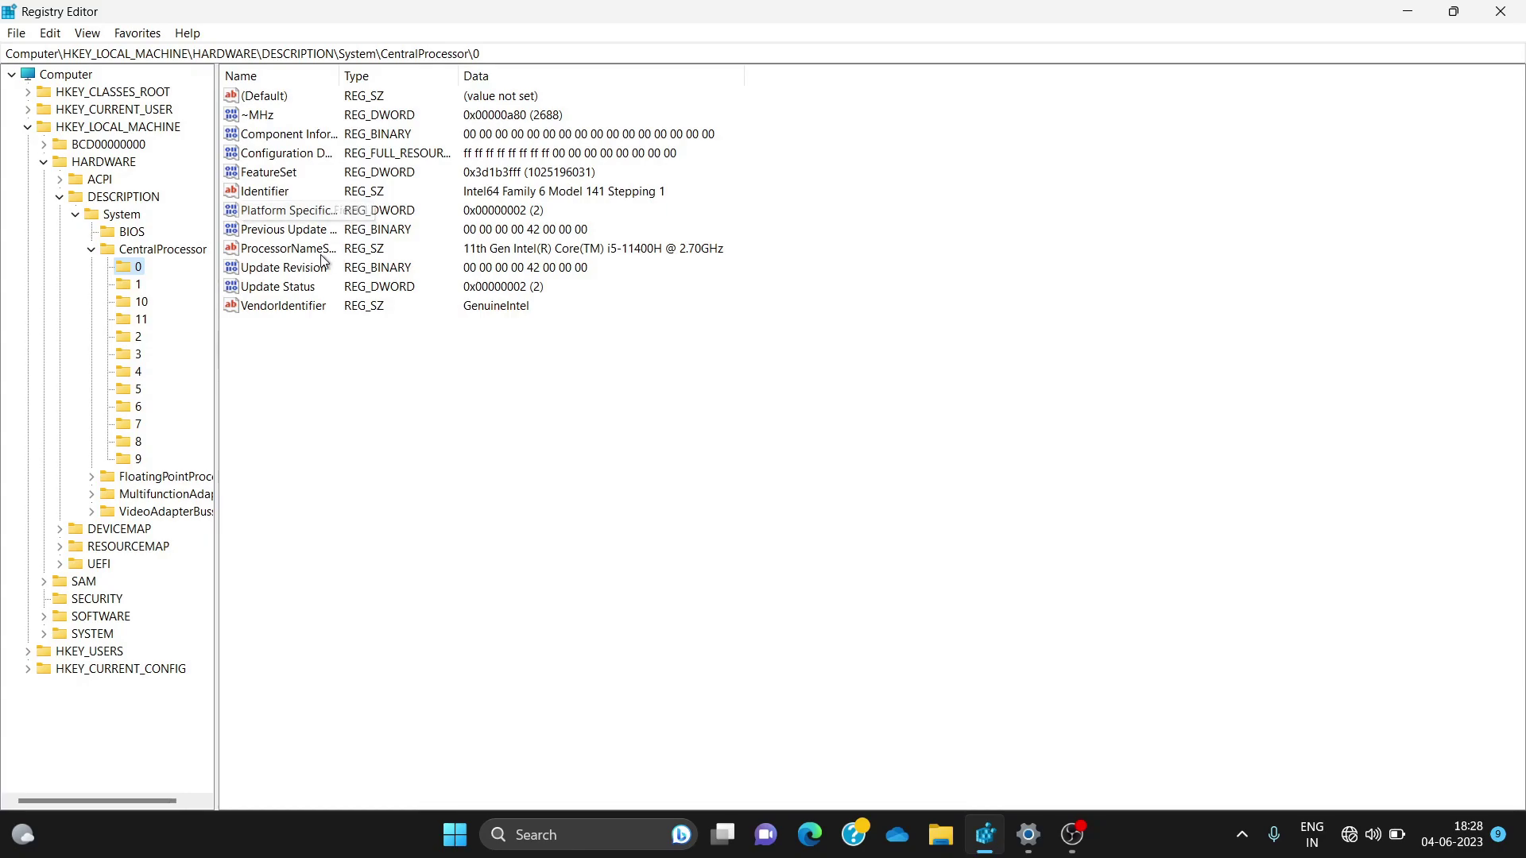
# Examine the ProcessorNameString entry and its data in CentralProcessor key 0.
pyautogui.press('ctrl')
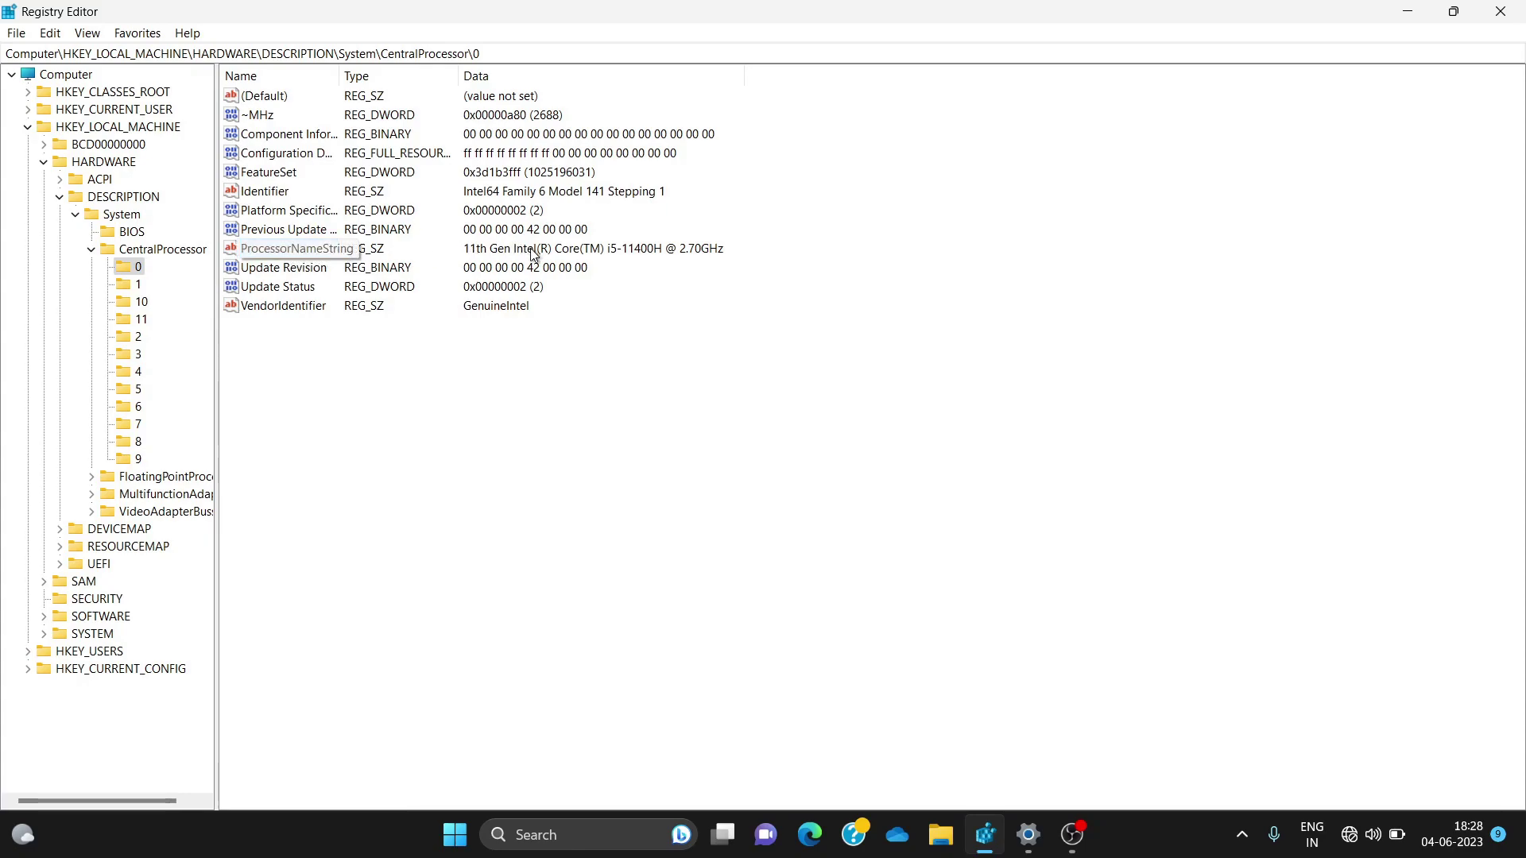
pyautogui.click(661, 251)
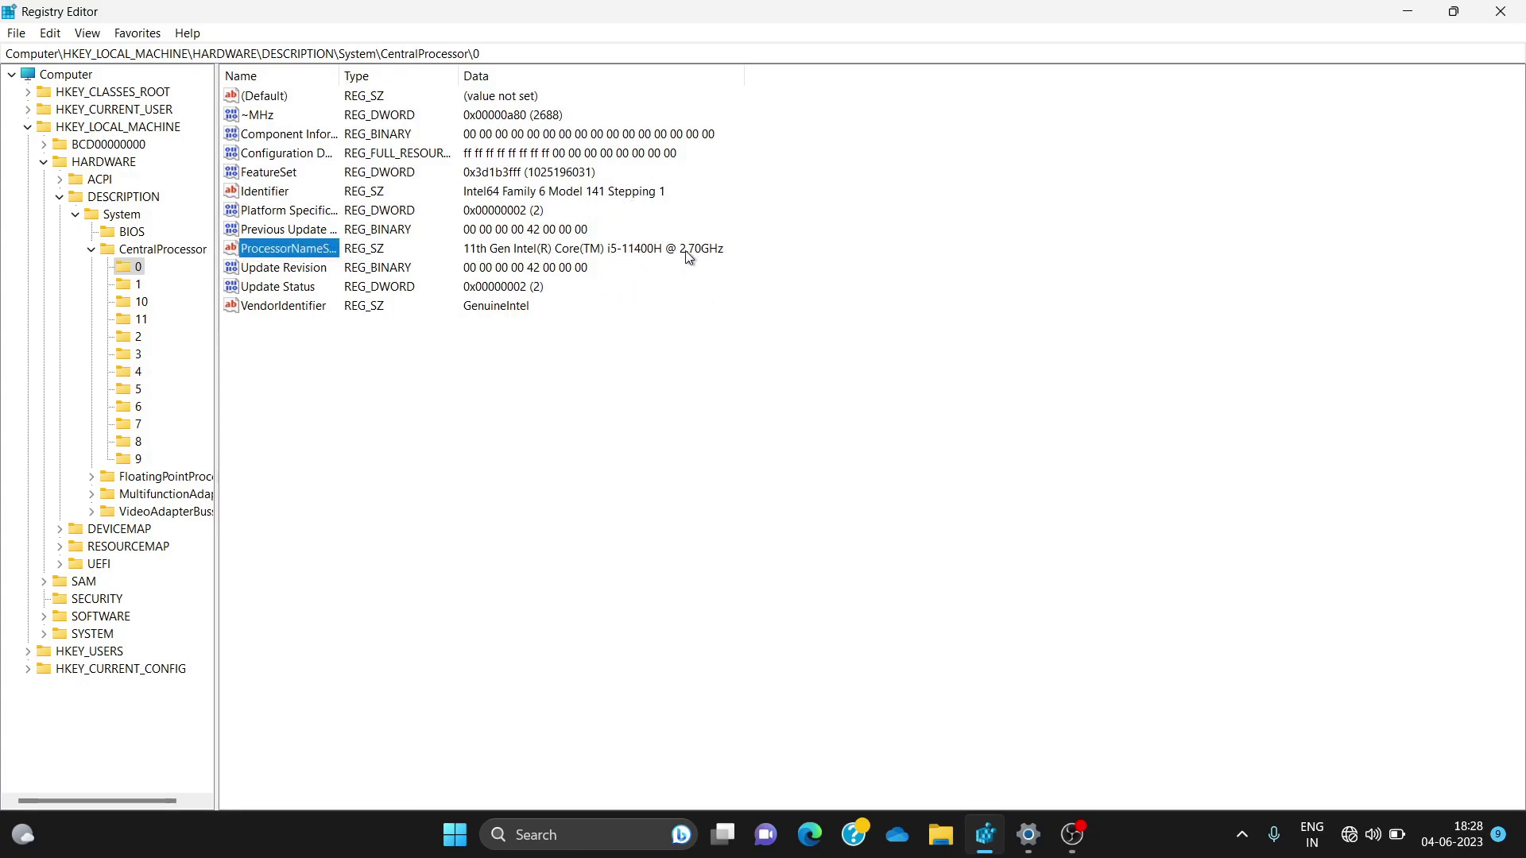
pyautogui.click(729, 256)
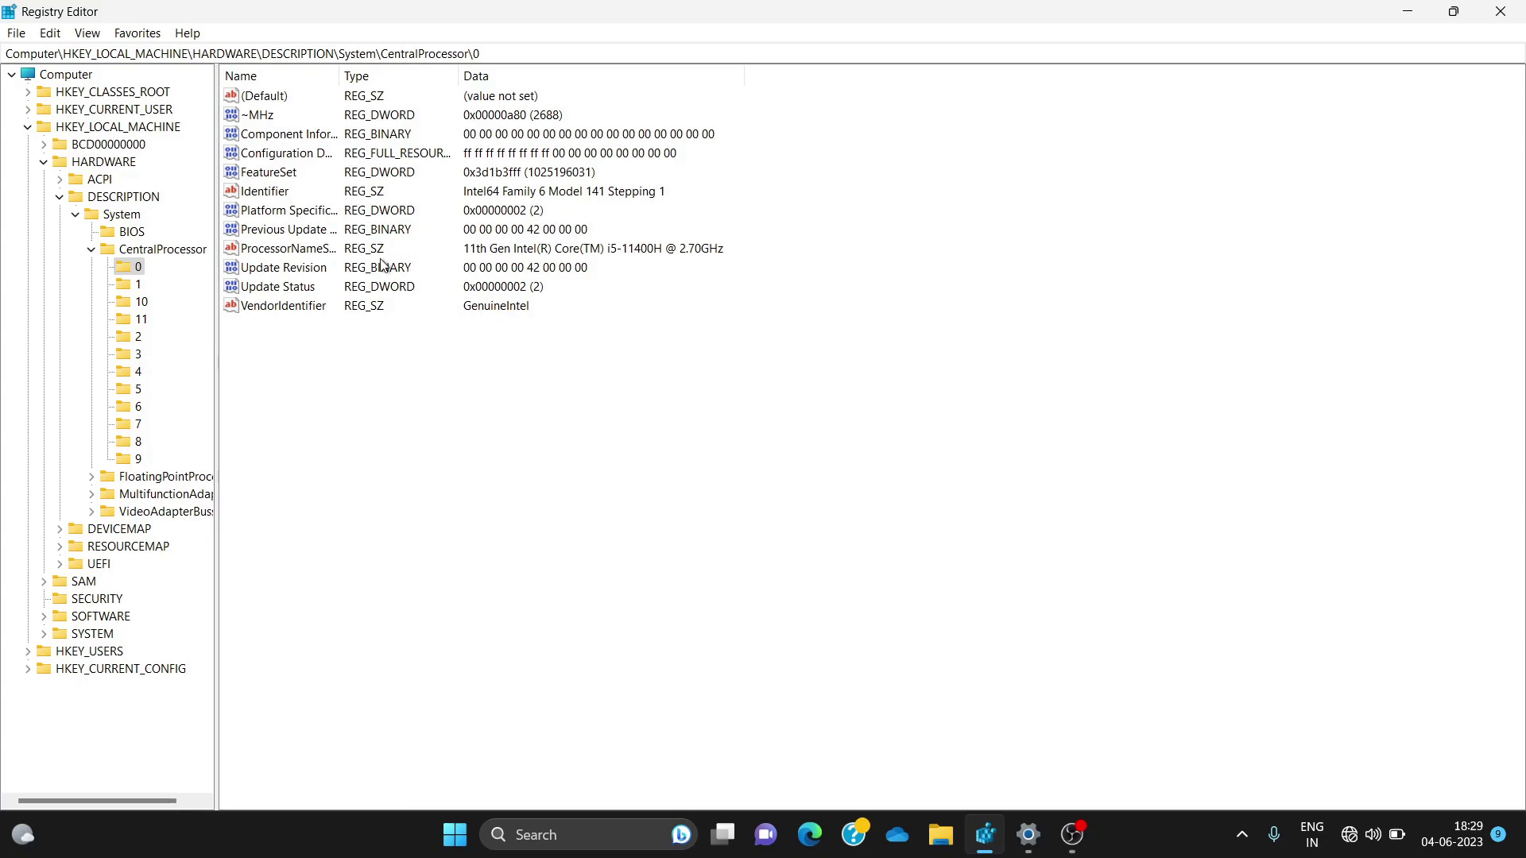
# Open the ProcessorNameString value of CentralProcessor key 0 for editing and locate the processor model in its data.
pyautogui.click(329, 254)
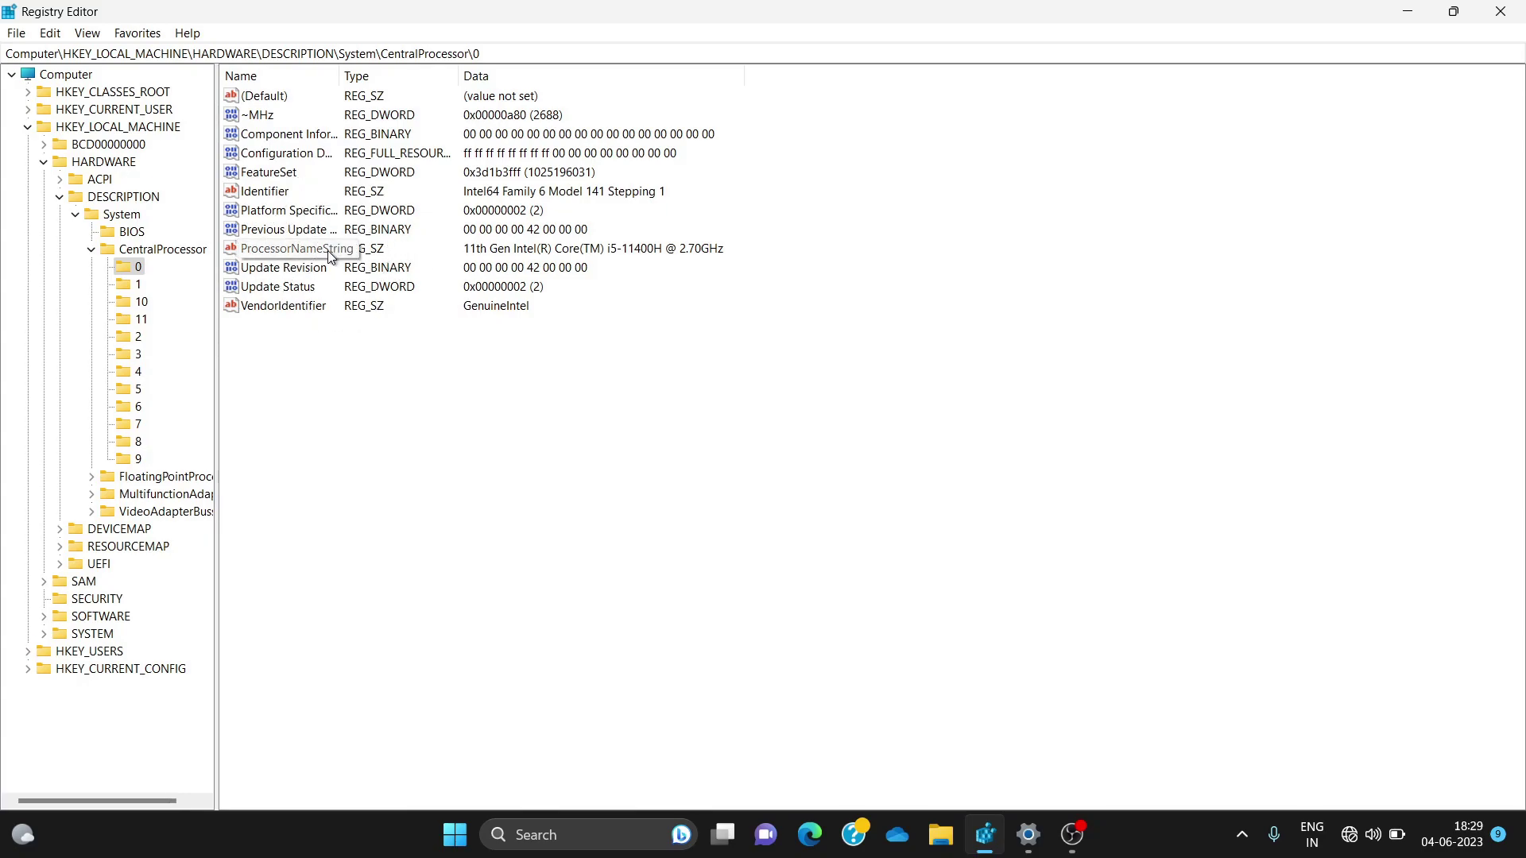
pyautogui.doubleClick(329, 254)
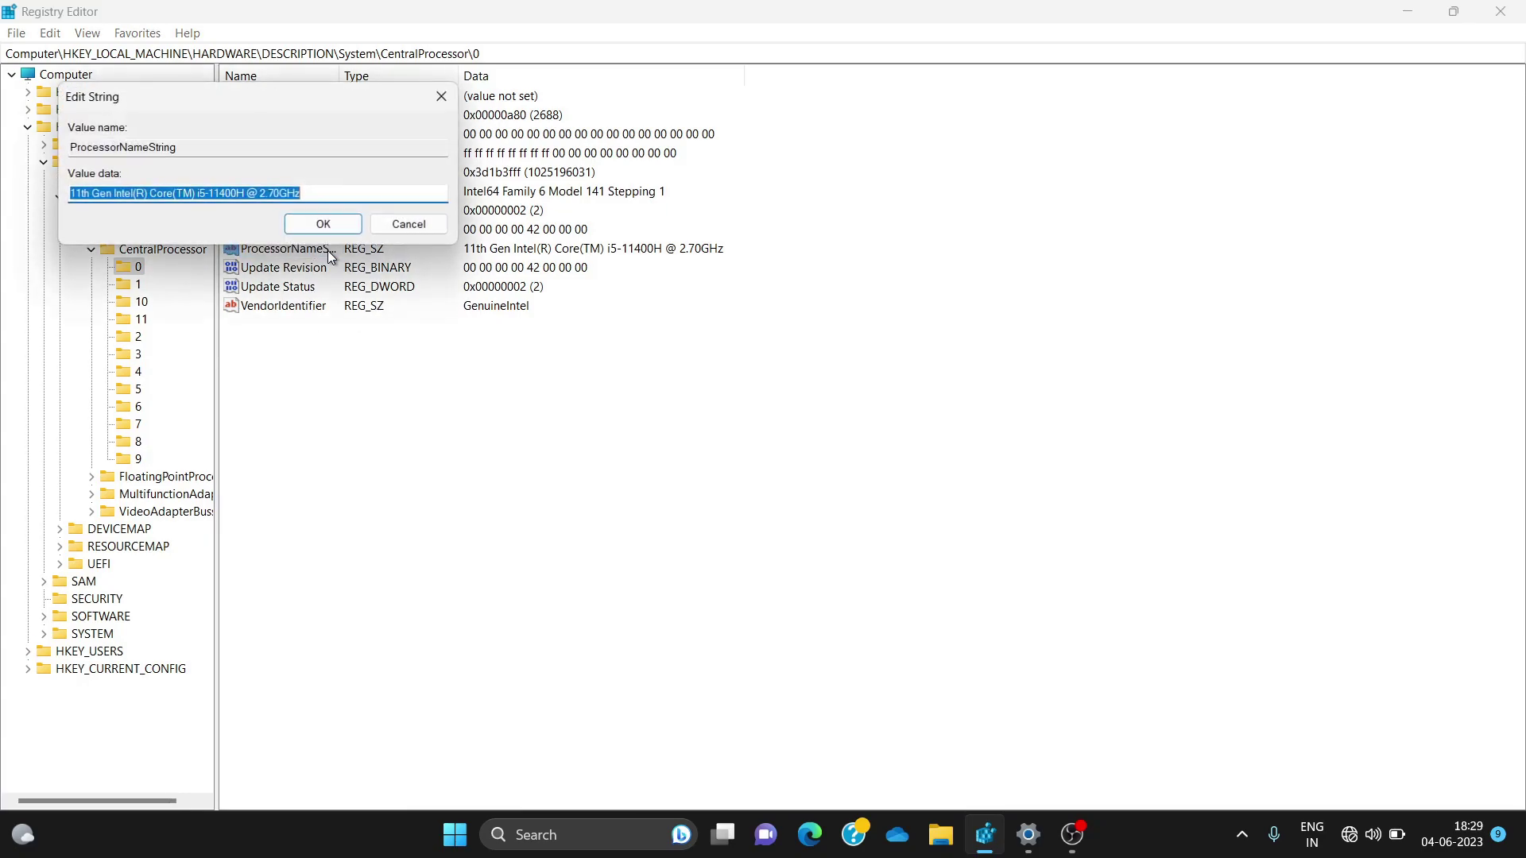
pyautogui.click(311, 194)
pyautogui.moveTo(303, 193); pyautogui.dragTo(221, 193)
pyautogui.click(234, 191)
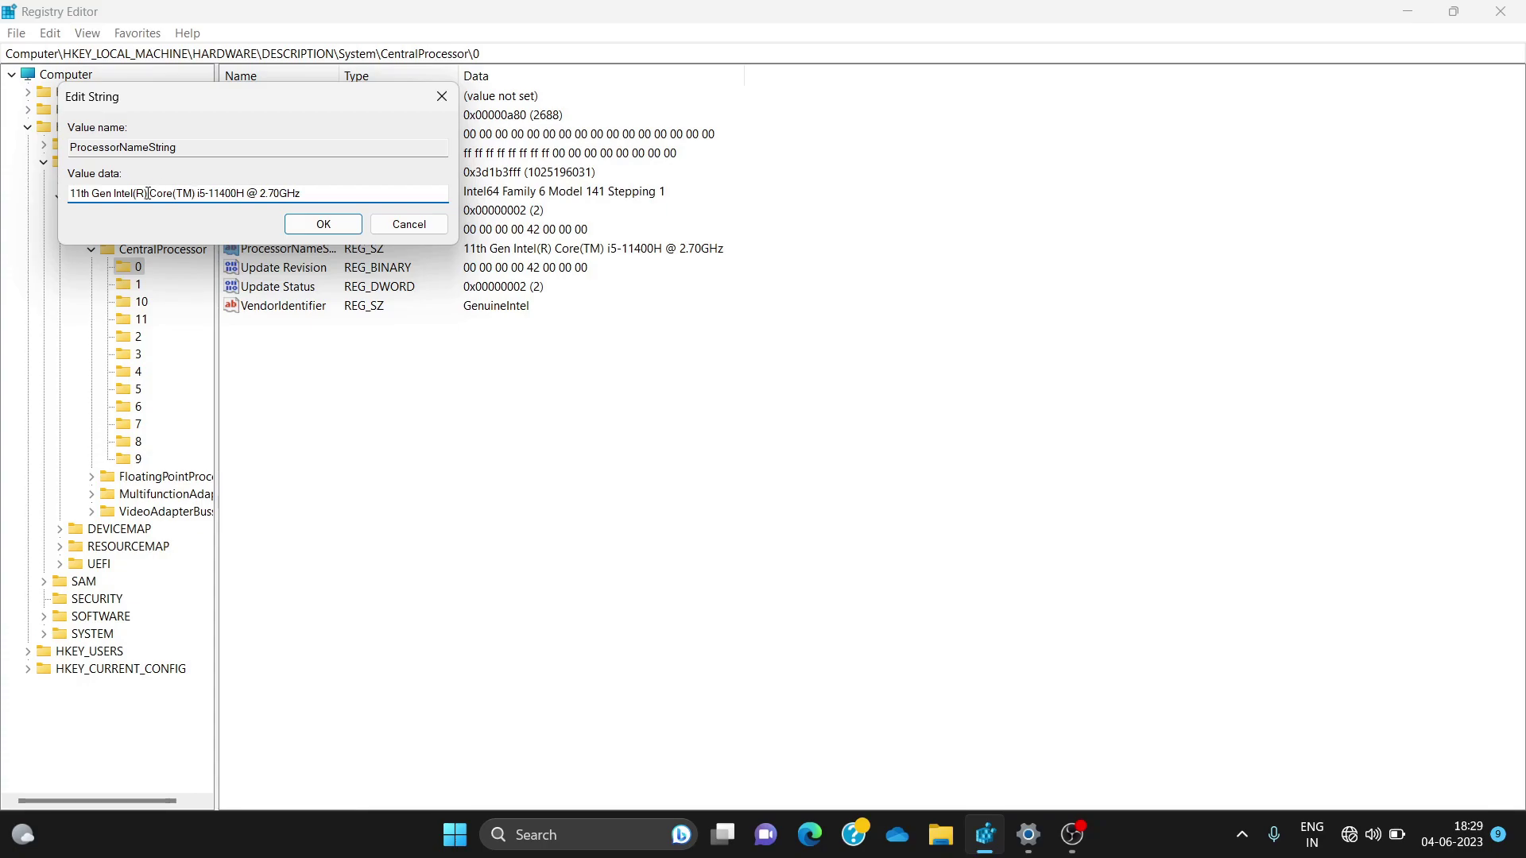
pyautogui.doubleClick(202, 193)
pyautogui.click(208, 193)
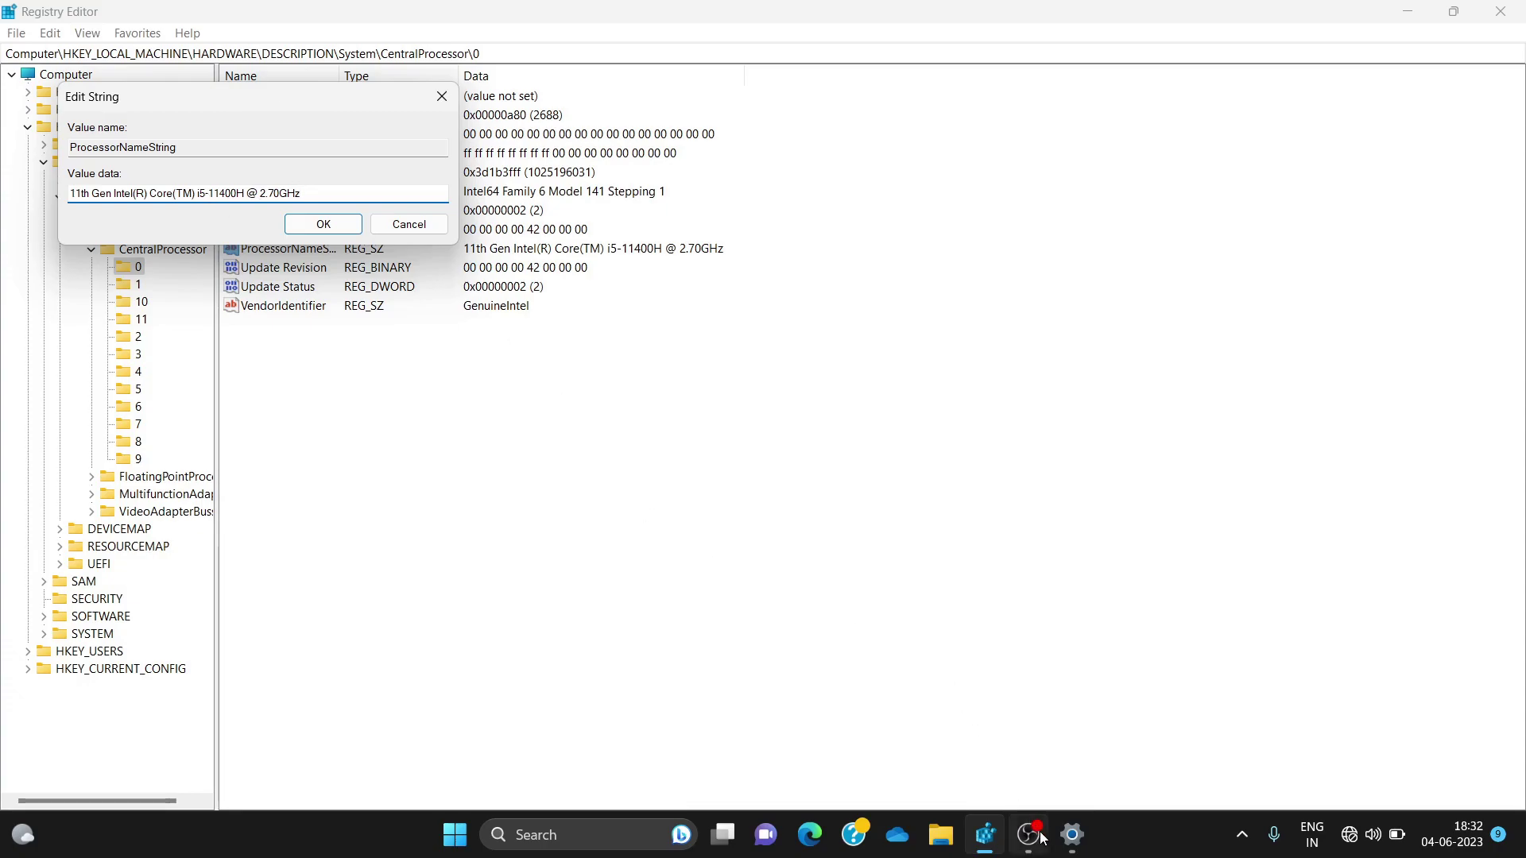
# Switch to Settings, examine the Processor entry under Device specifications, and minimize the window again.
pyautogui.click(1072, 834)
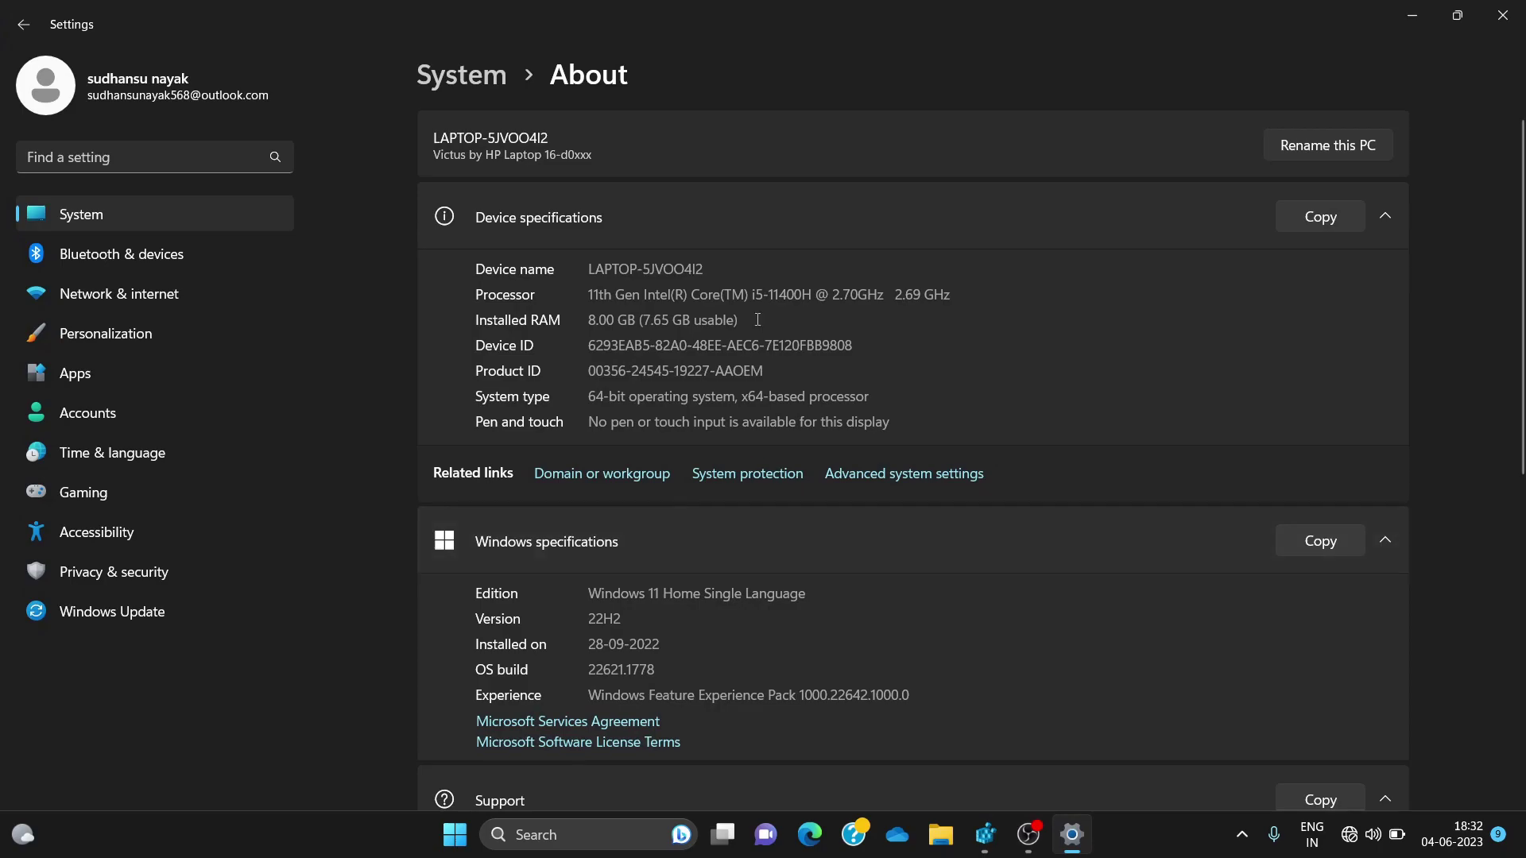
pyautogui.moveTo(591, 294); pyautogui.dragTo(865, 291)
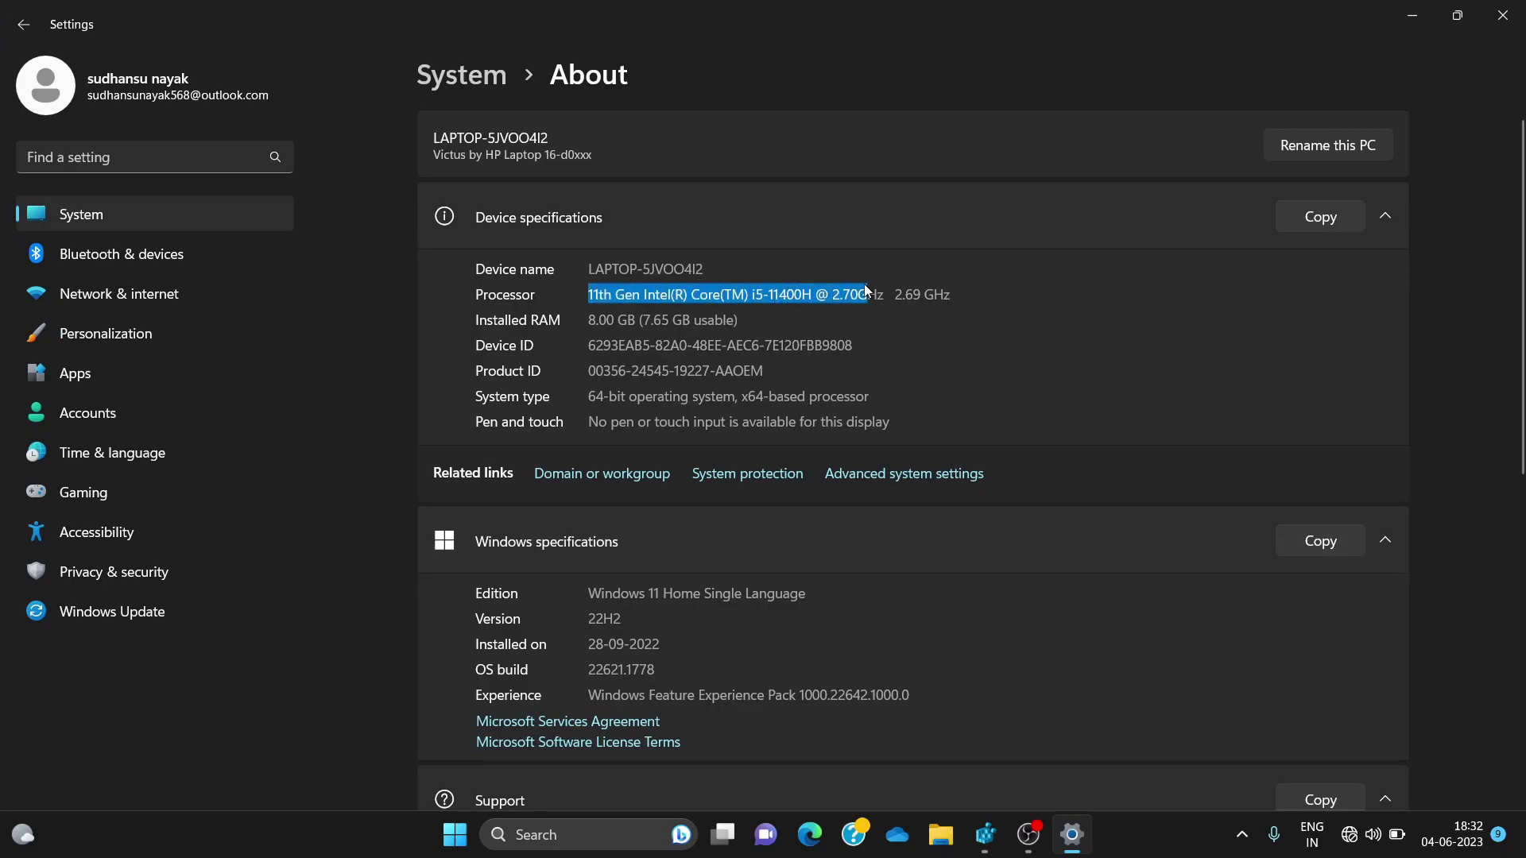
pyautogui.click(764, 293)
pyautogui.moveTo(763, 294); pyautogui.dragTo(749, 294)
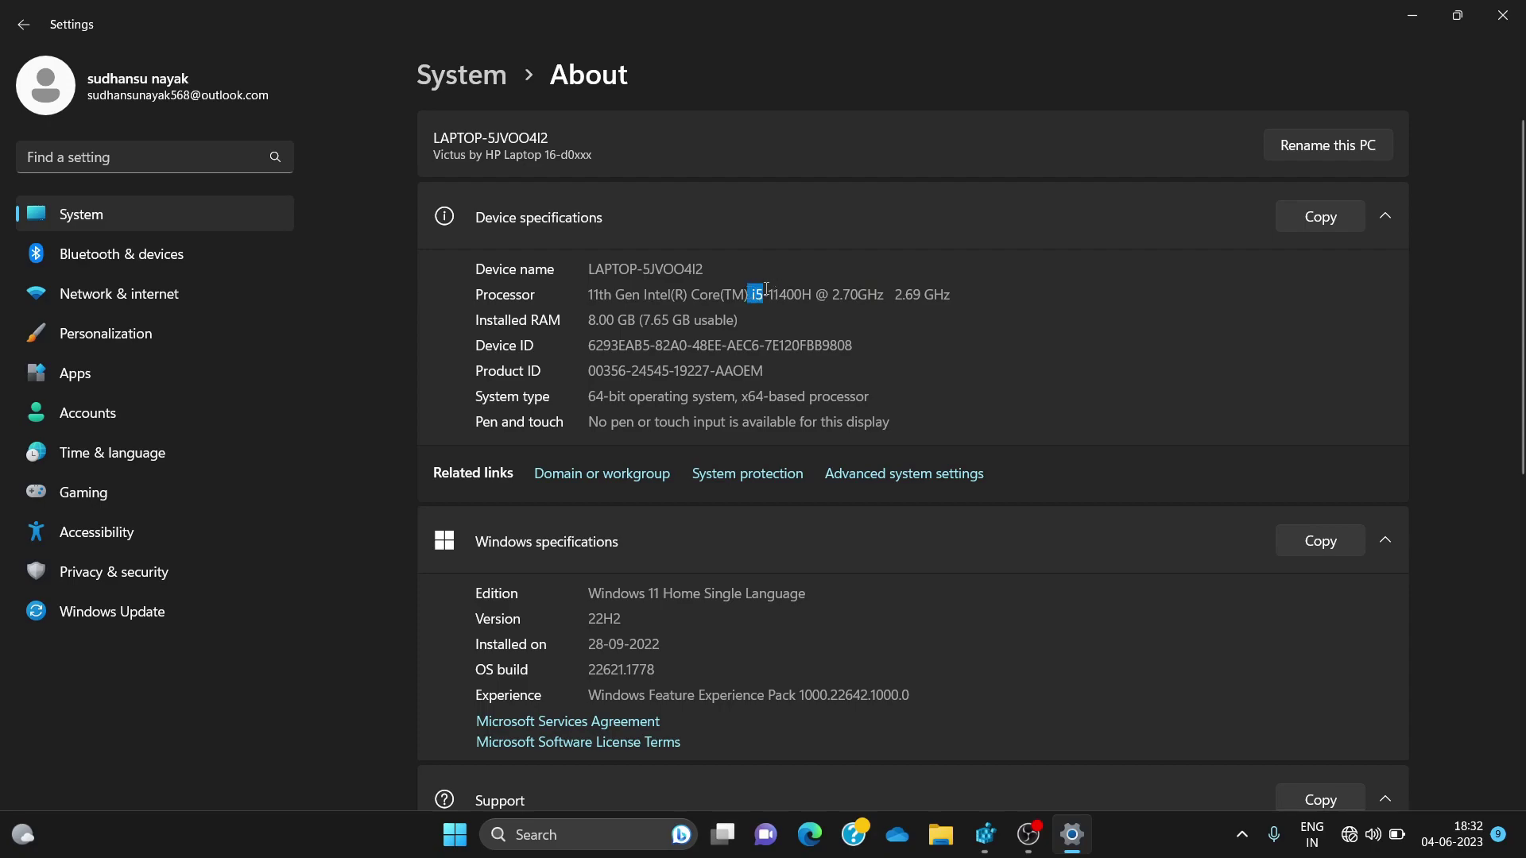
pyautogui.click(769, 292)
pyautogui.click(1411, 15)
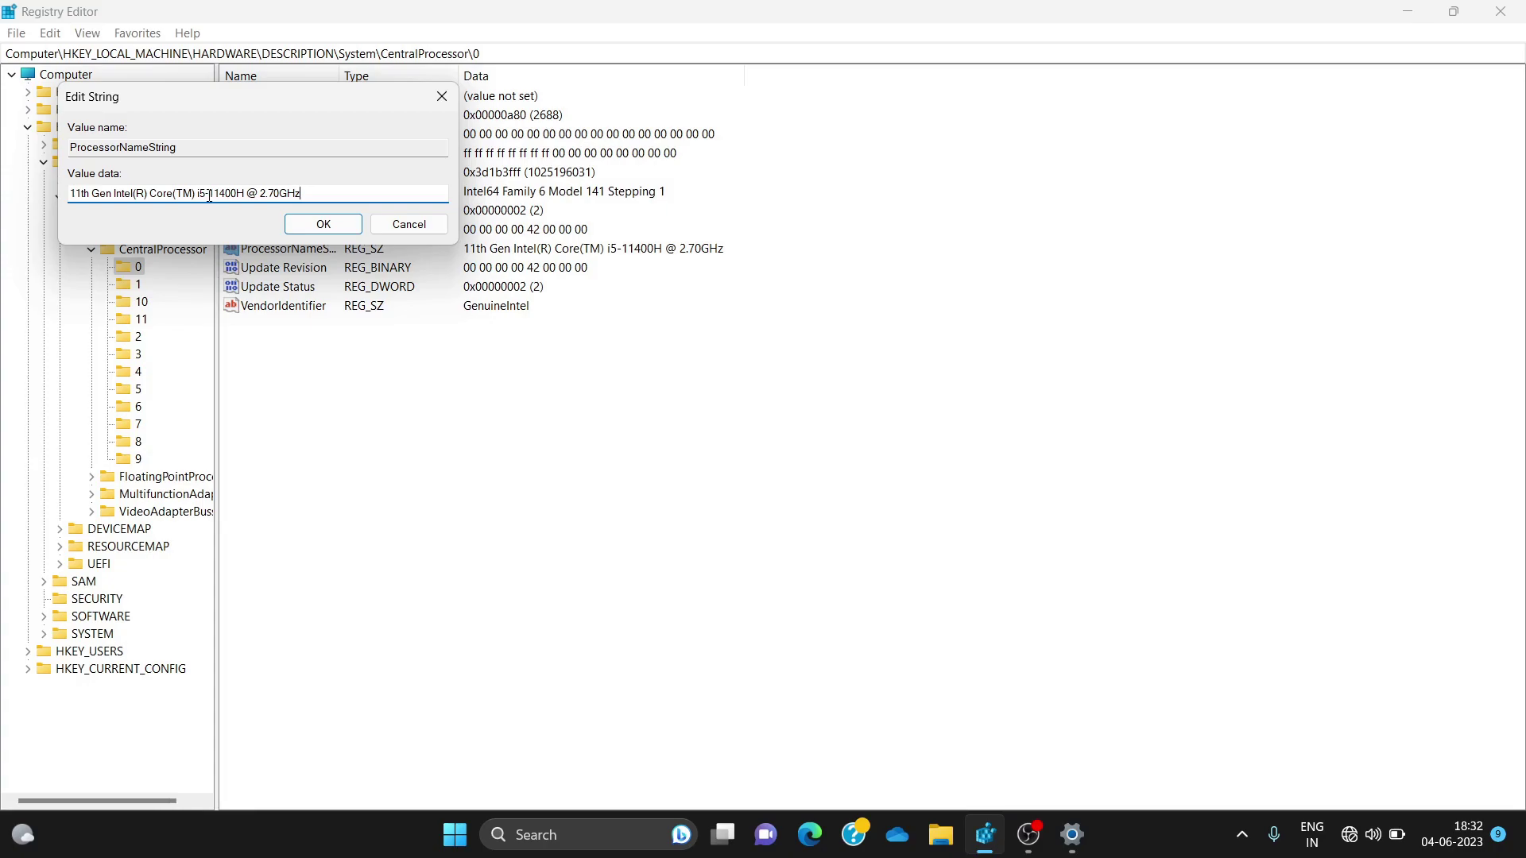
# Change the processor model in the ProcessorNameString data to i9 and save the value.
pyautogui.moveTo(205, 193)
pyautogui.mouseDown()
pyautogui.moveTo(183, 193)
pyautogui.moveTo(199, 193)
pyautogui.mouseUp()
pyautogui.click(204, 193)
pyautogui.press('BackSpace')
pyautogui.write('9')
pyautogui.click(319, 224)
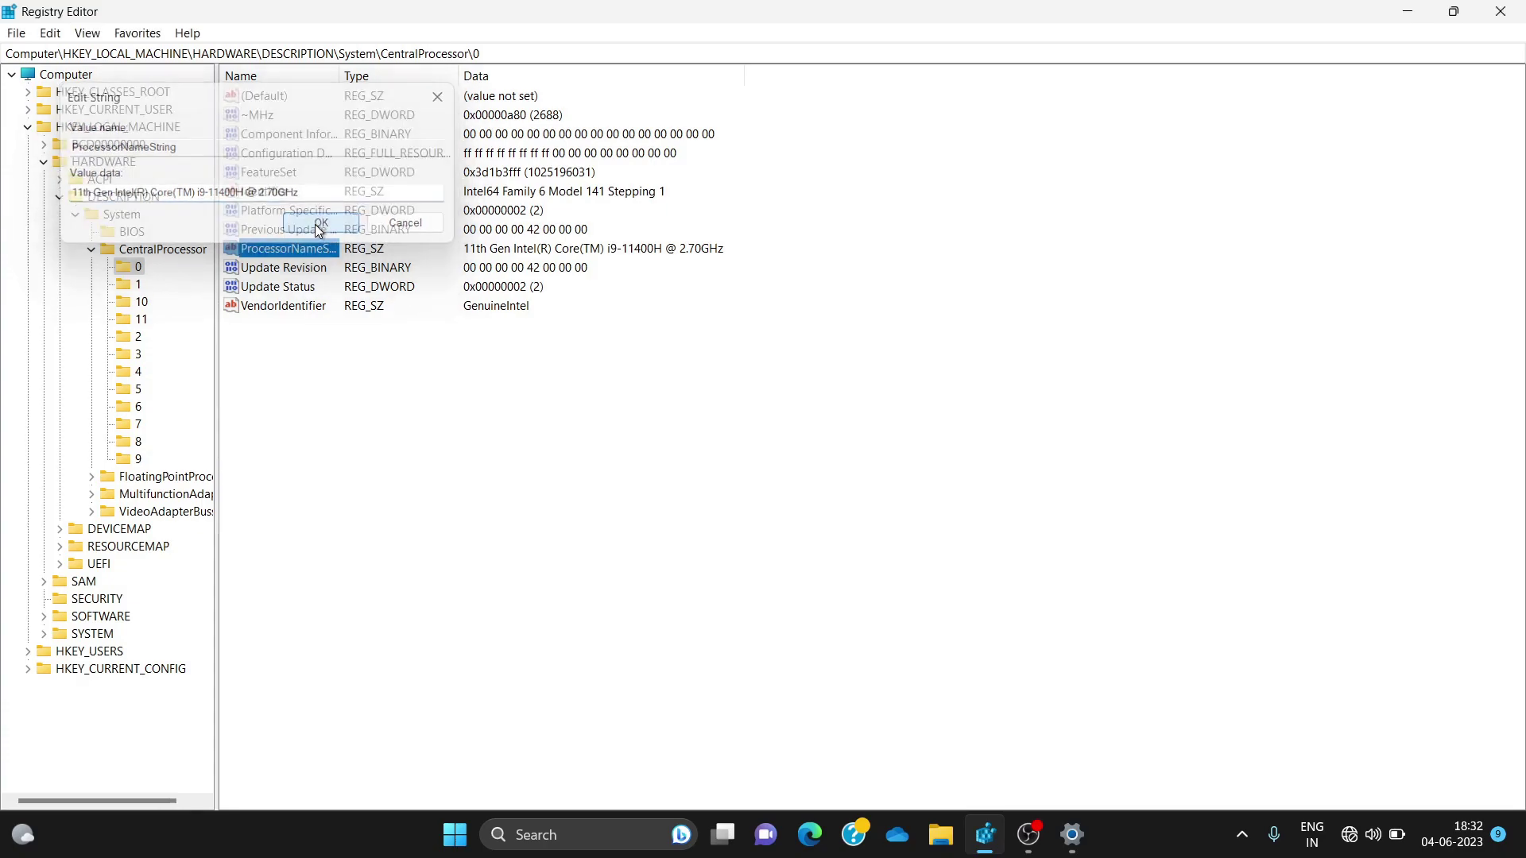
# Minimize Registry Editor and refresh the desktop, then check the About page in Settings and close it.
pyautogui.click(1390, 12)
pyautogui.rightClick(1036, 220)
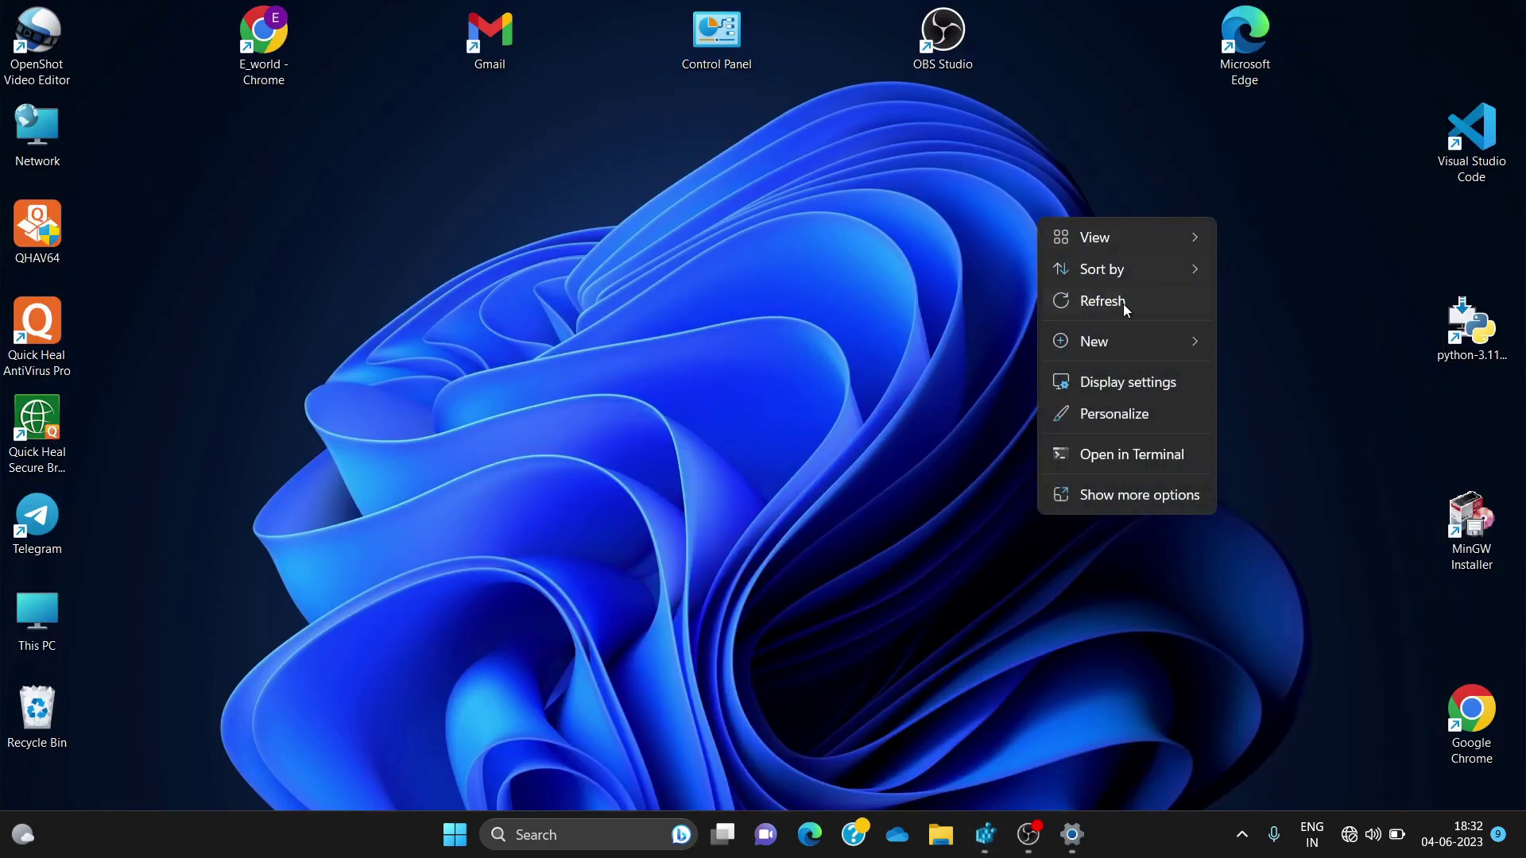
pyautogui.click(1108, 315)
pyautogui.click(1072, 835)
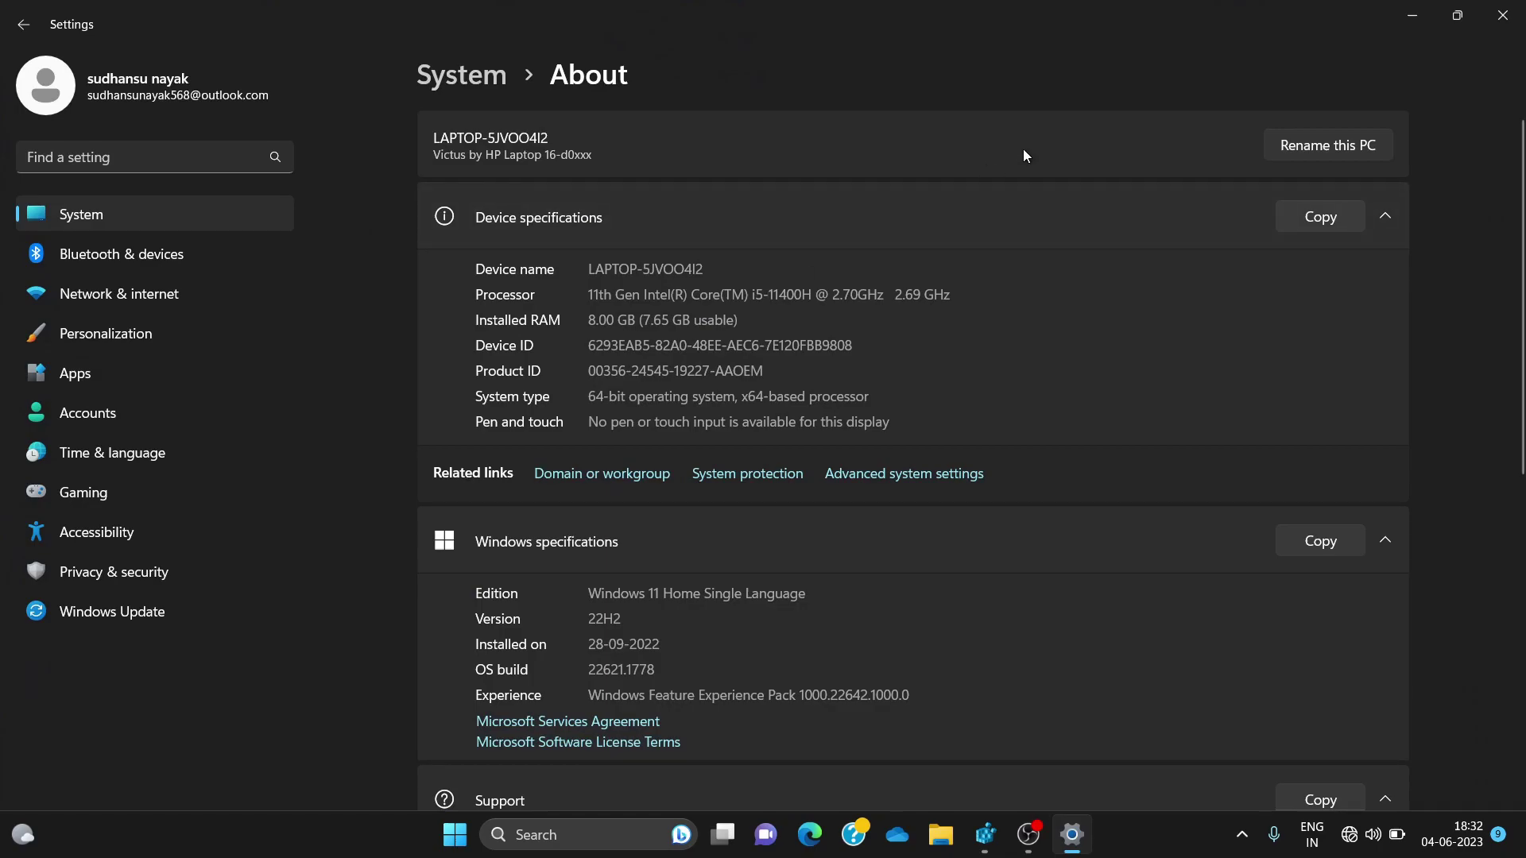
pyautogui.click(1486, 18)
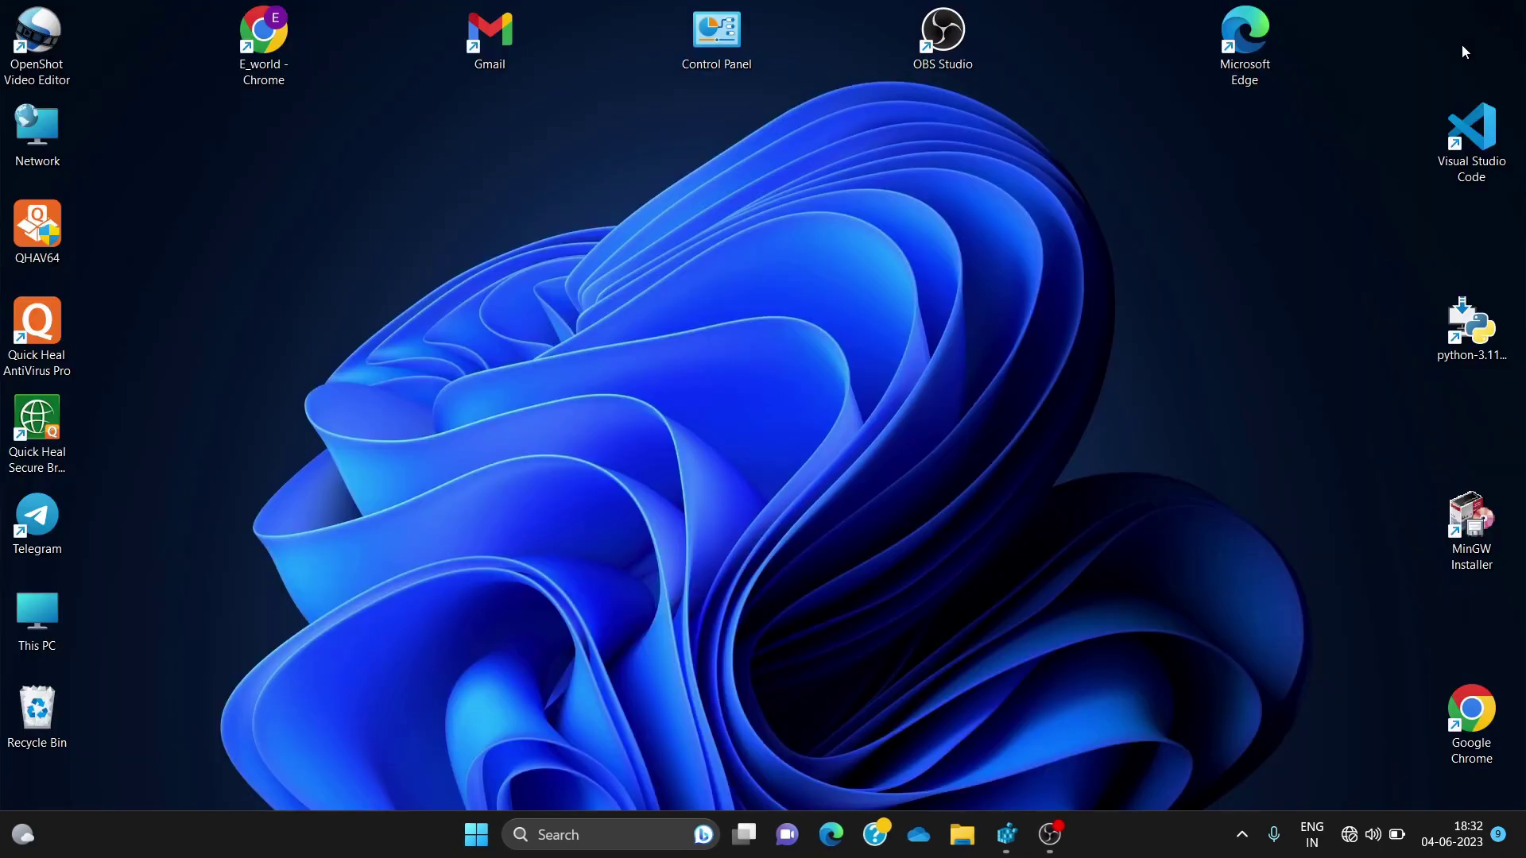
# Refresh the desktop again and reopen the System > About page in Settings.
pyautogui.press('super')
pyautogui.press('super')
pyautogui.rightClick(1219, 391)
pyautogui.click(1302, 466)
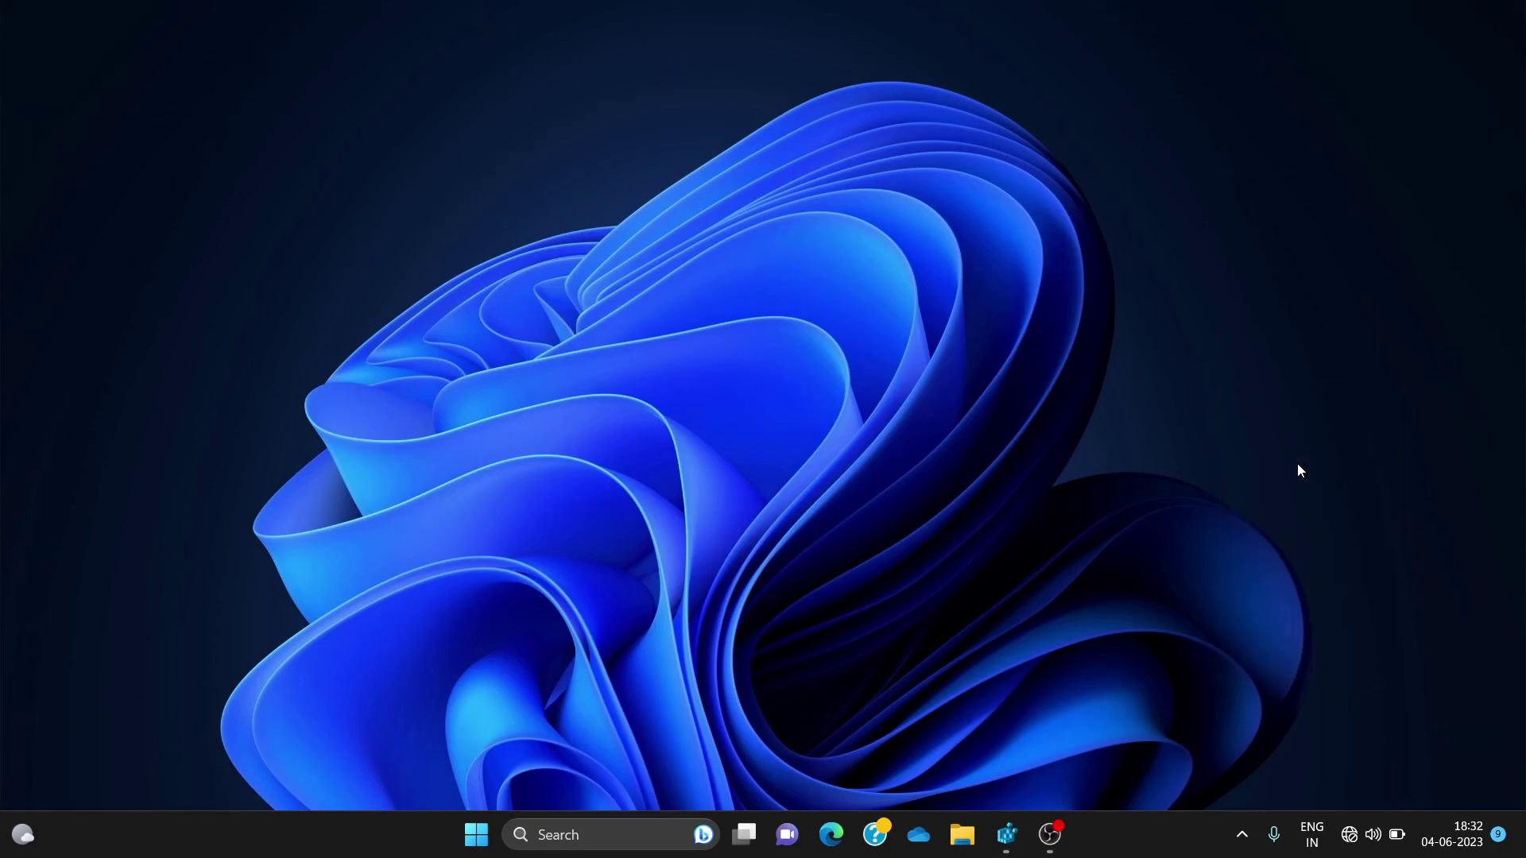
pyautogui.press('super')
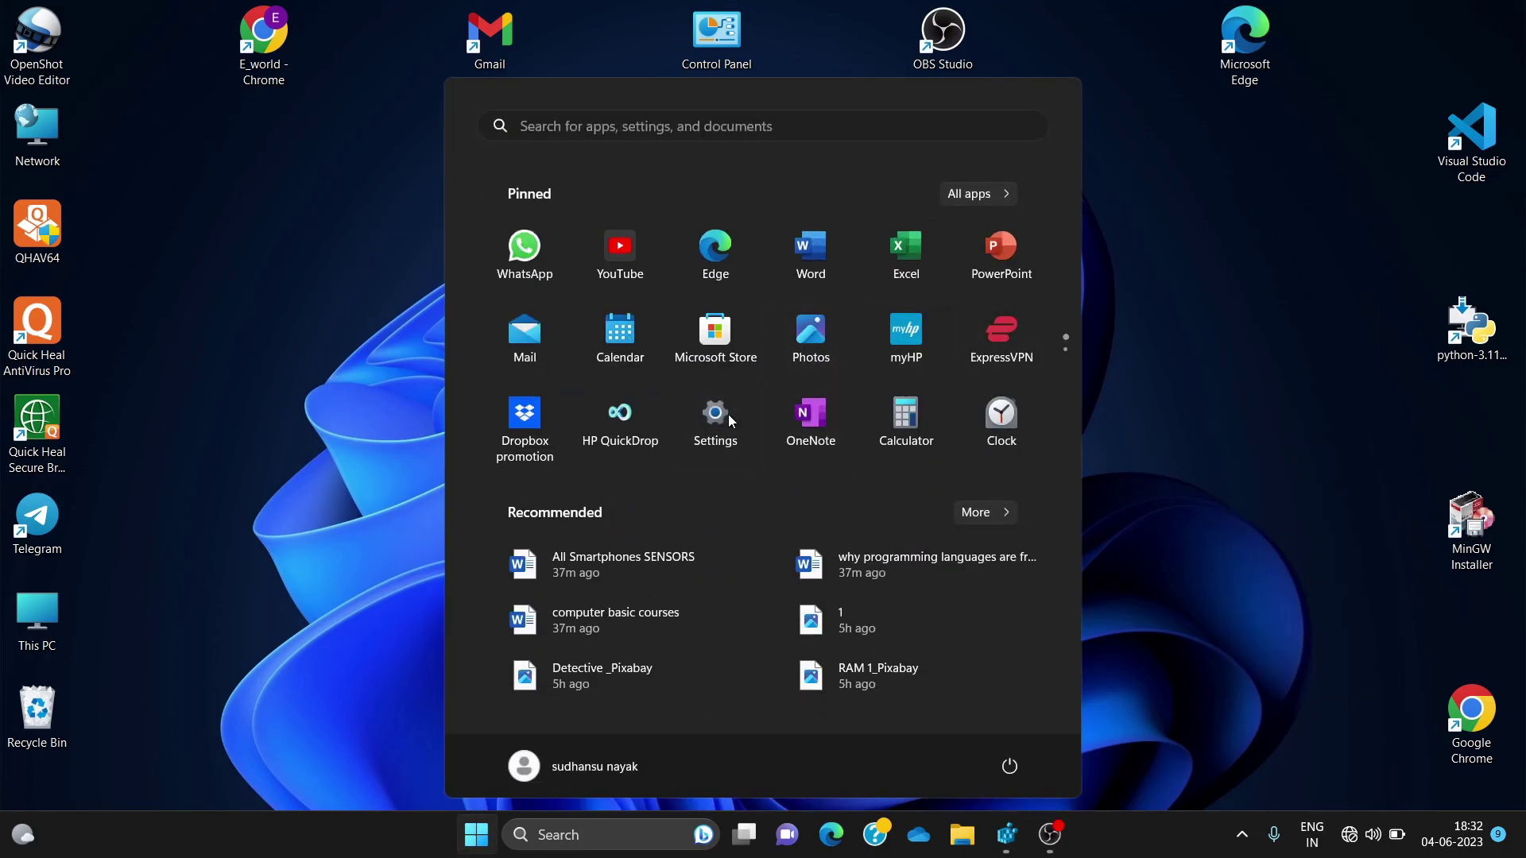
pyautogui.click(729, 415)
pyautogui.scroll(-5, 729, 415)
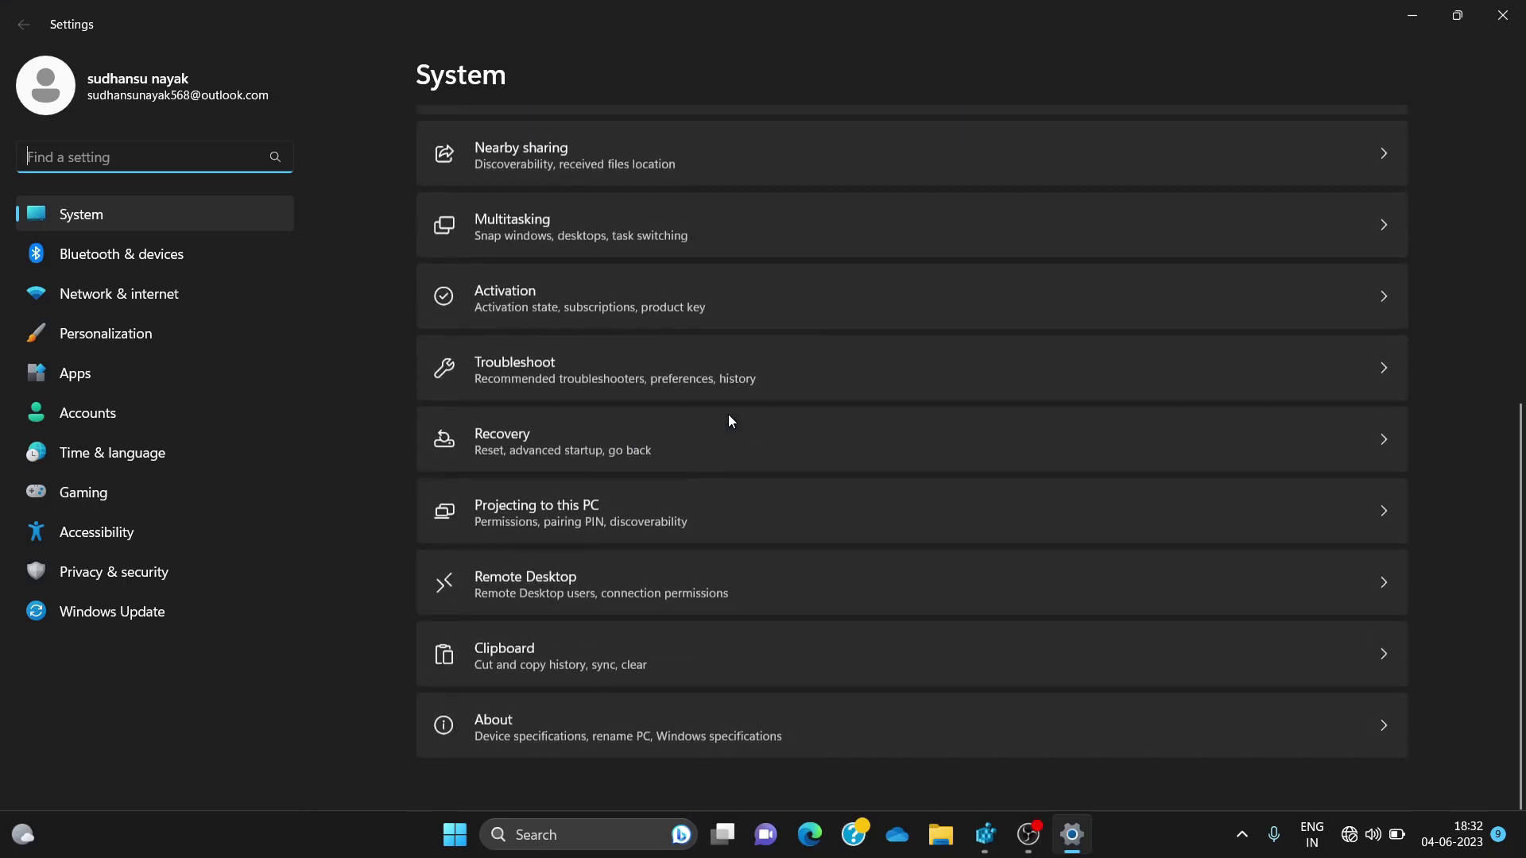
pyautogui.click(644, 709)
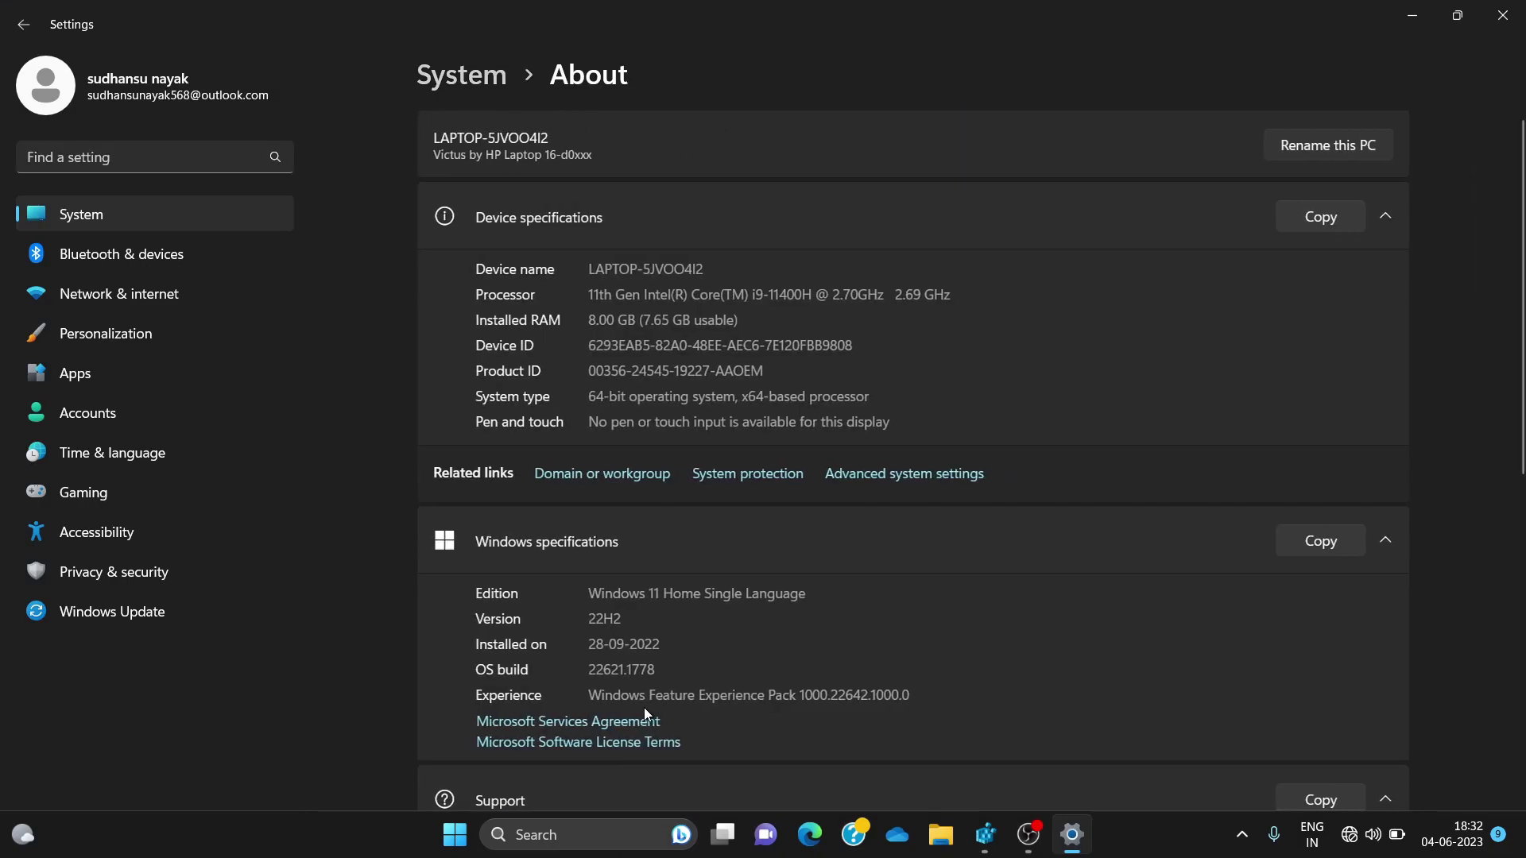
# Examine the Processor and Installed RAM entries under Device specifications.
pyautogui.moveTo(764, 295); pyautogui.dragTo(747, 295)
pyautogui.click(780, 301)
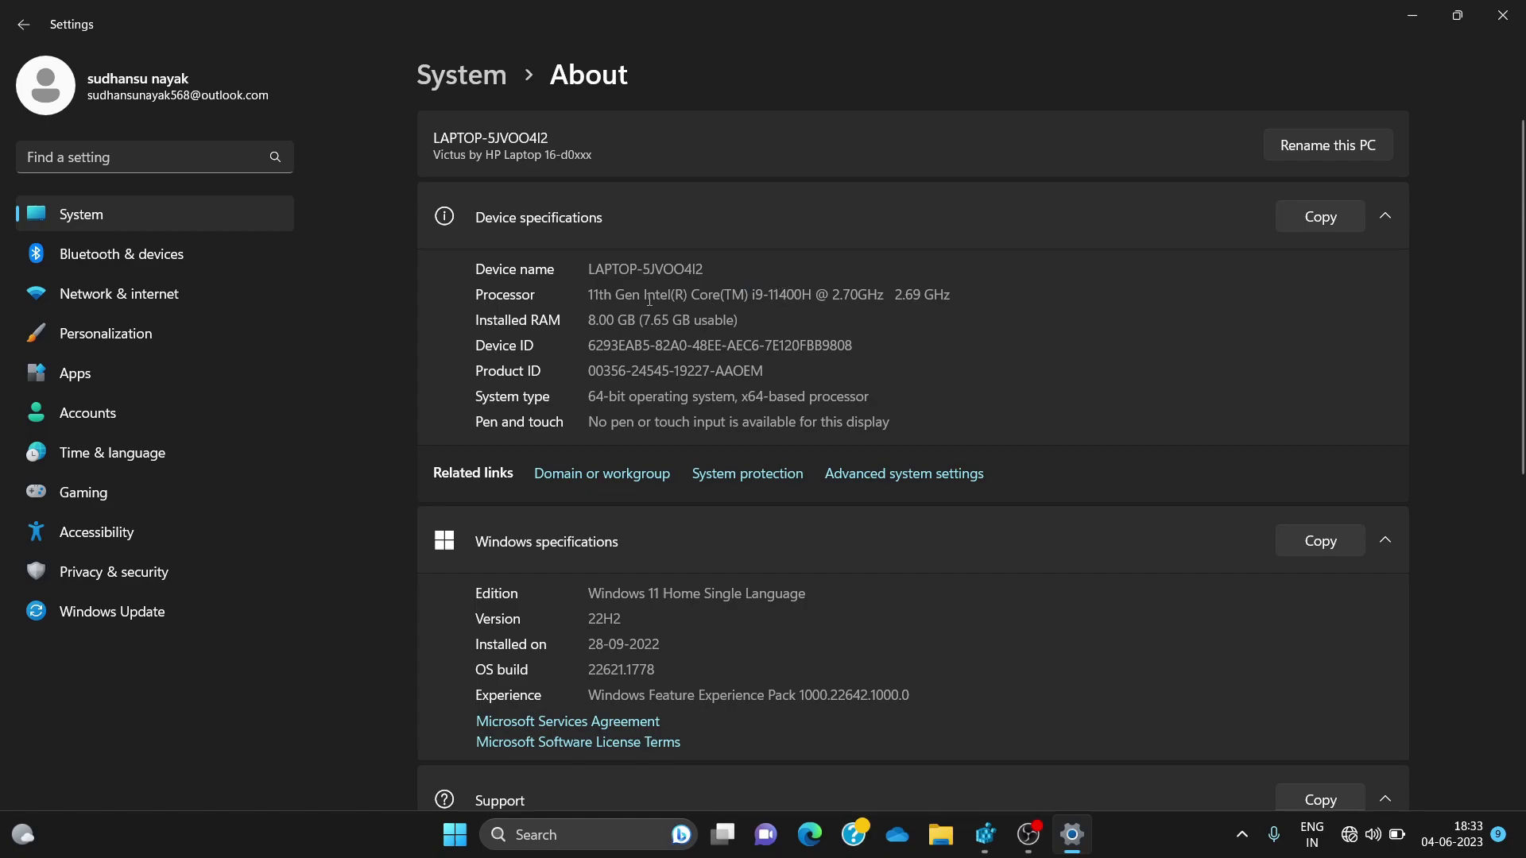
pyautogui.moveTo(605, 297); pyautogui.dragTo(691, 294)
pyautogui.click(610, 294)
pyautogui.click(697, 291)
pyautogui.moveTo(608, 327); pyautogui.dragTo(584, 327)
pyautogui.click(632, 325)
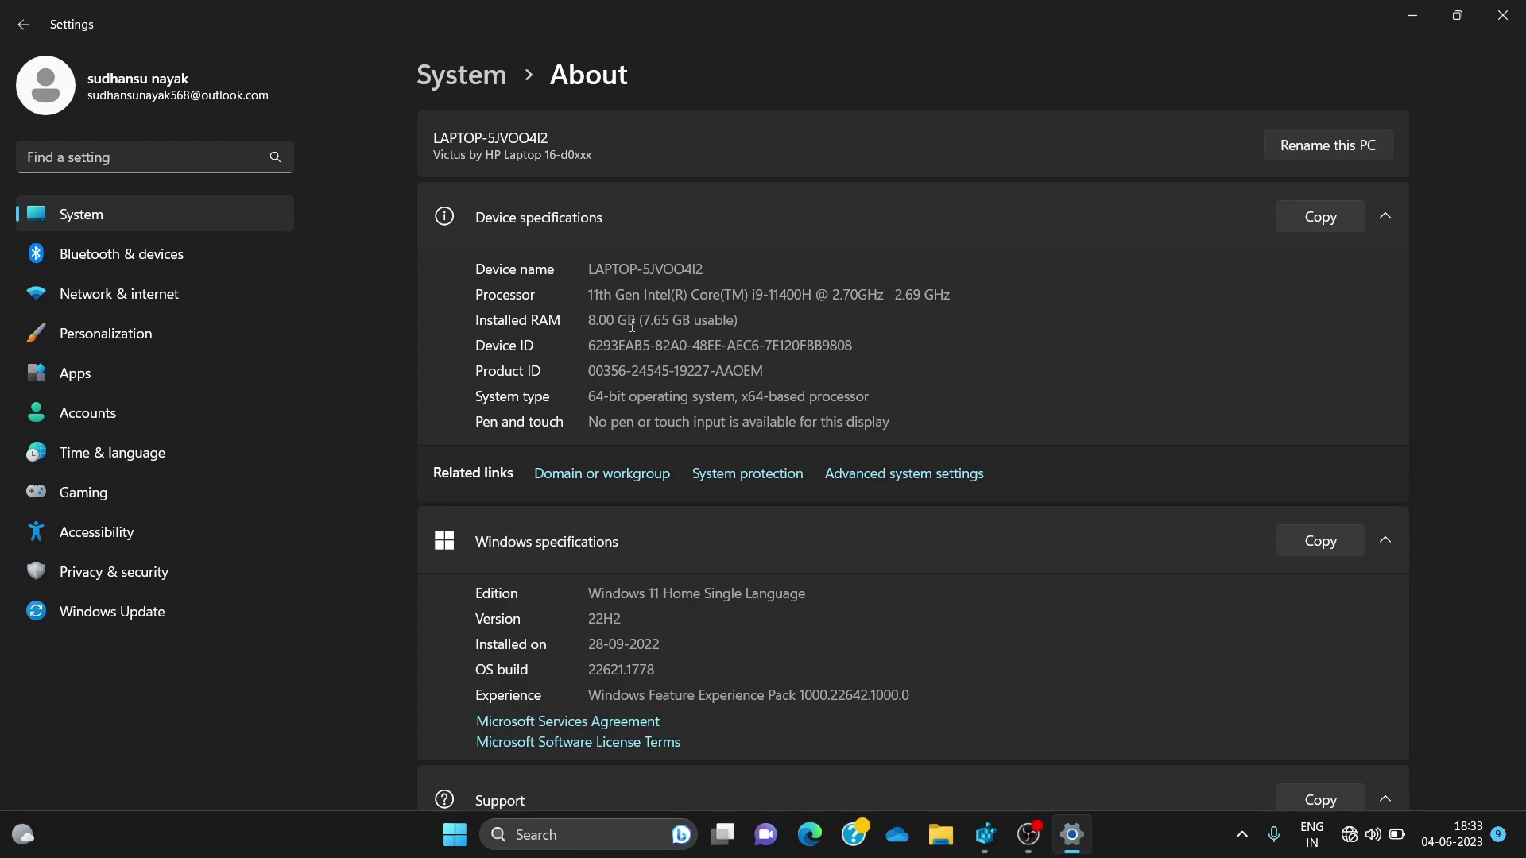
pyautogui.moveTo(740, 296)
pyautogui.mouseDown()
pyautogui.moveTo(797, 295)
pyautogui.moveTo(752, 295)
pyautogui.mouseUp()
pyautogui.click(796, 295)
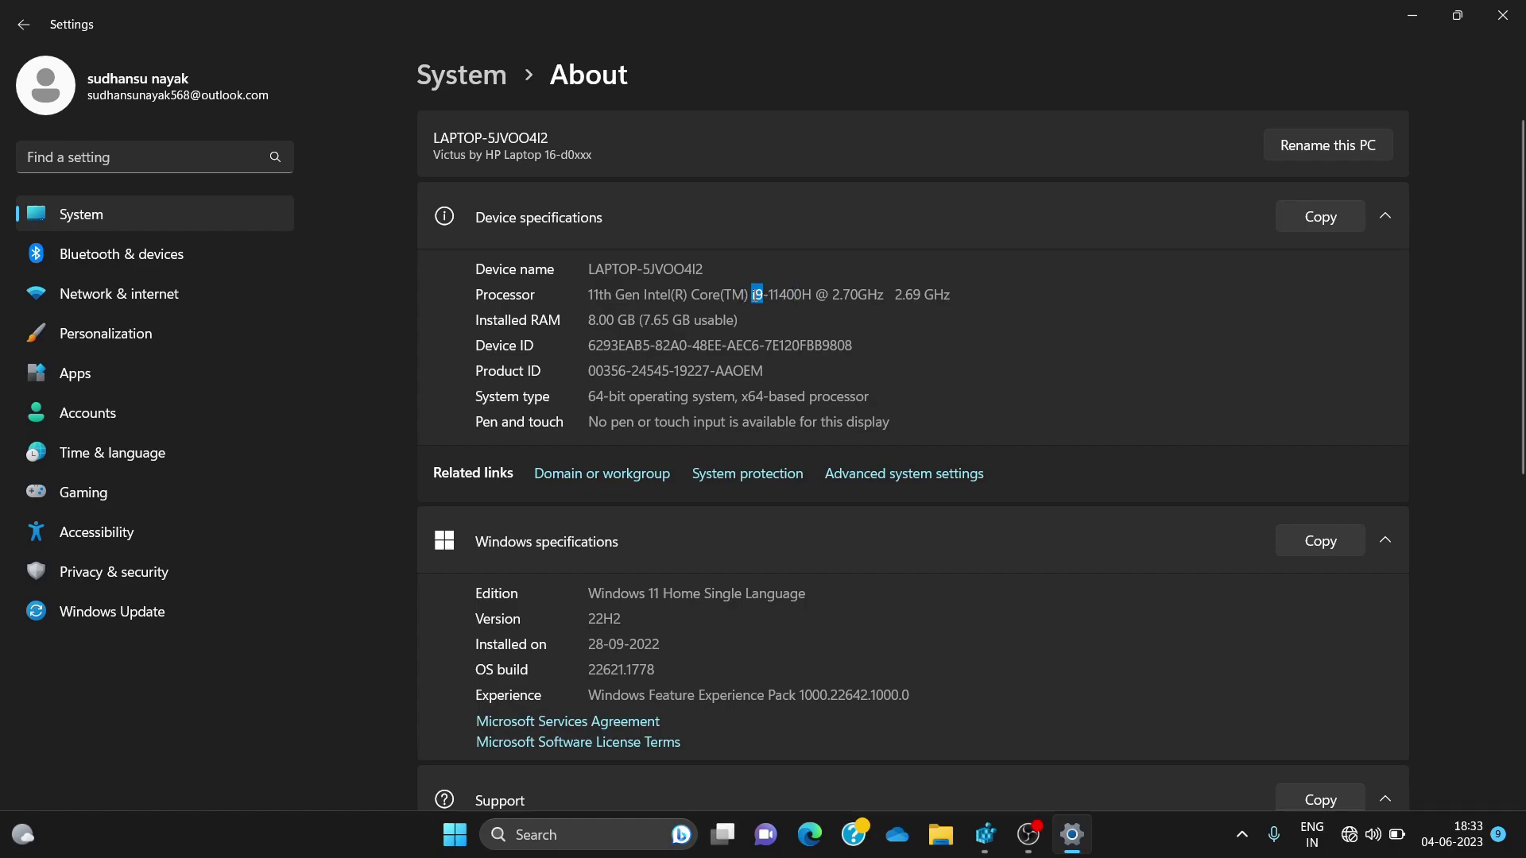
pyautogui.click(769, 295)
# Find the Advanced startup option on the Recovery page through Windows Update's advanced options, and minimize Settings.
pyautogui.click(206, 609)
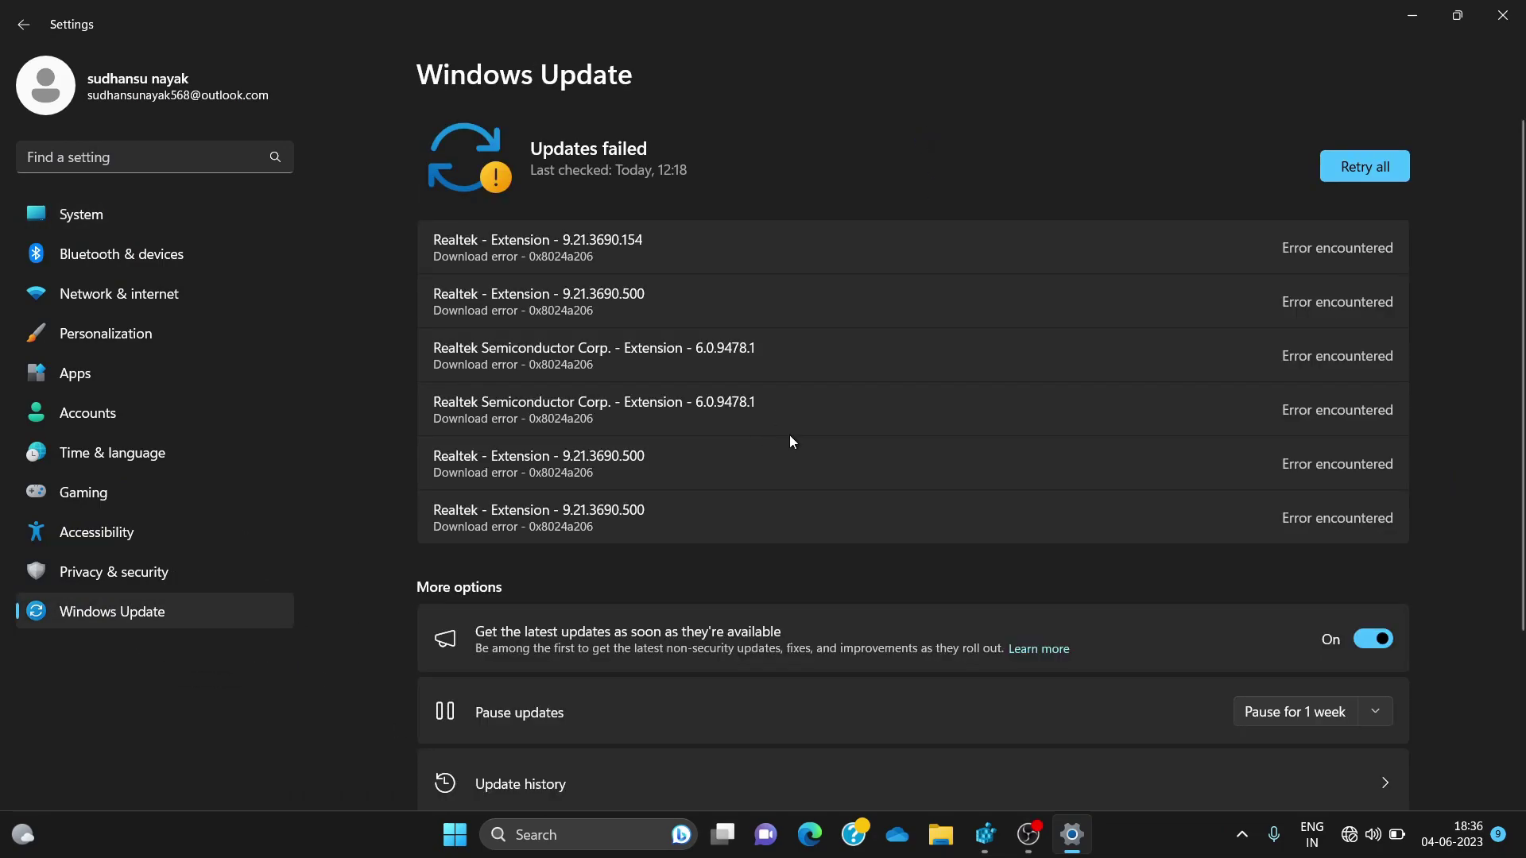
pyautogui.scroll(-4, 789, 435)
pyautogui.click(568, 607)
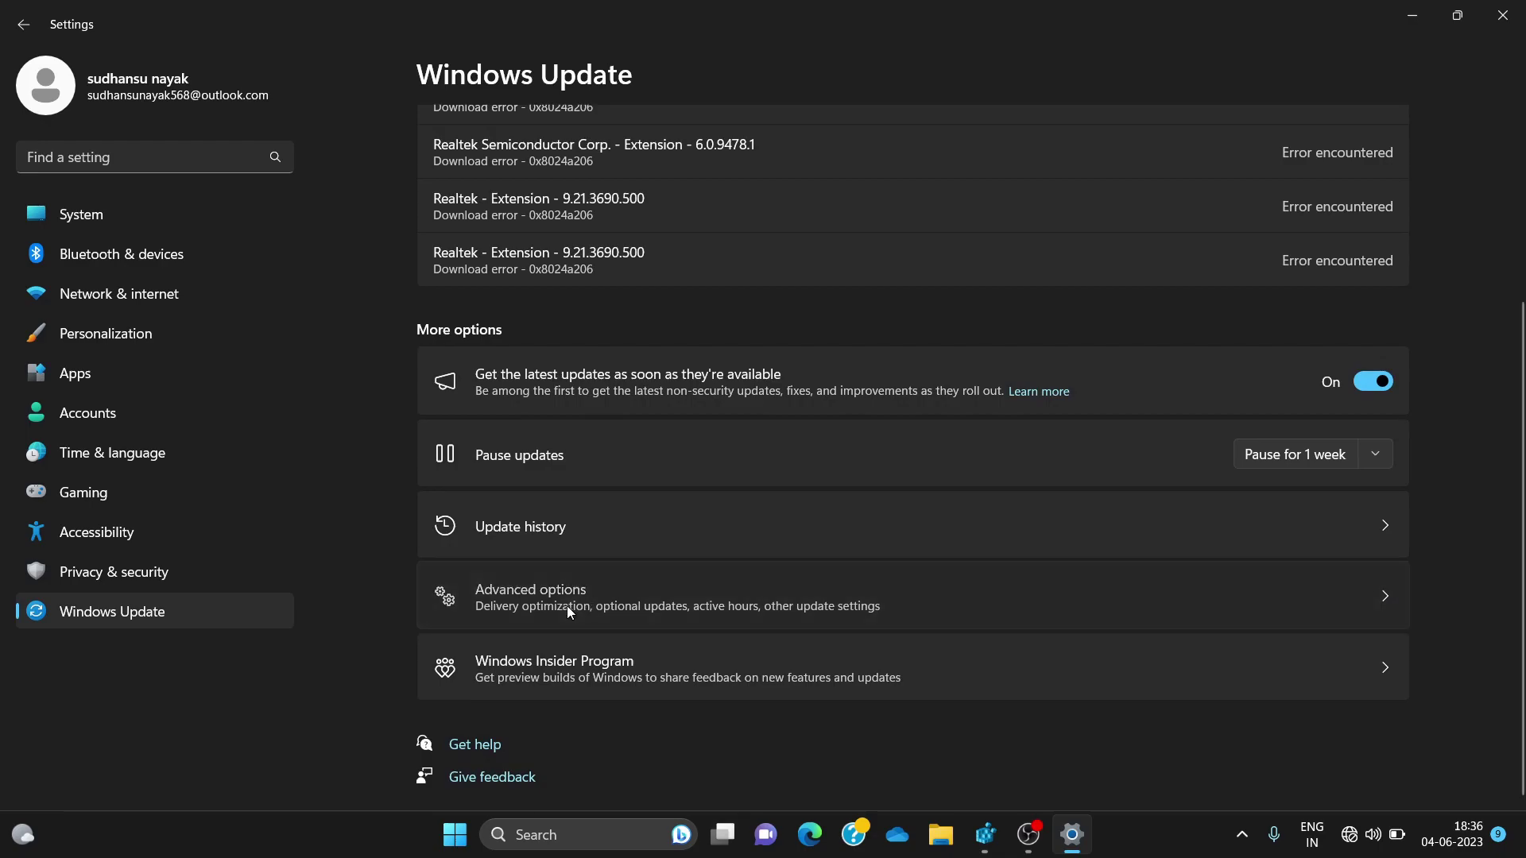
pyautogui.scroll(-2, 566, 606)
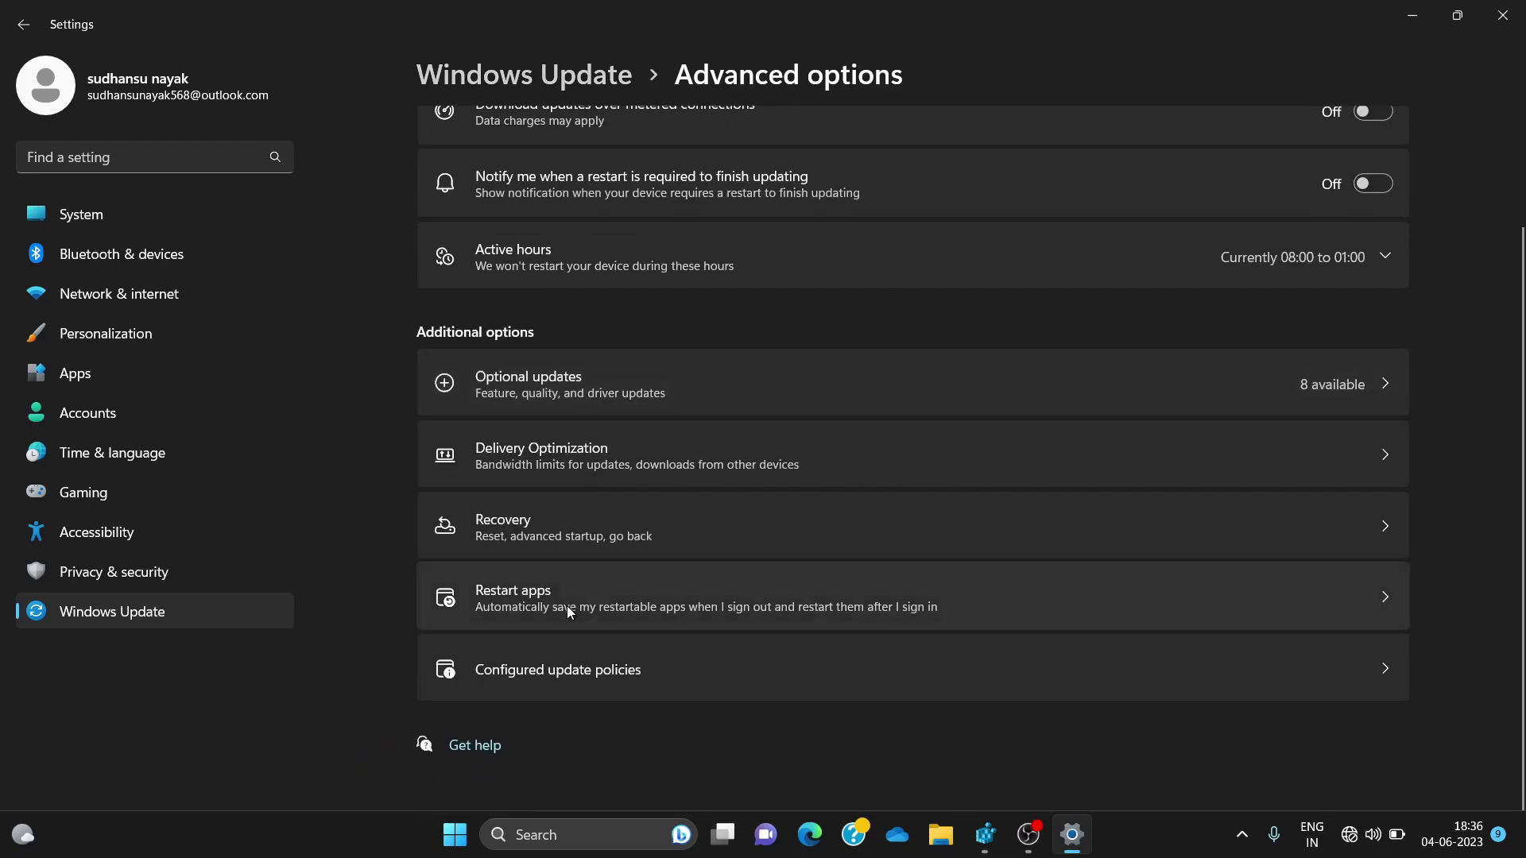
pyautogui.click(563, 574)
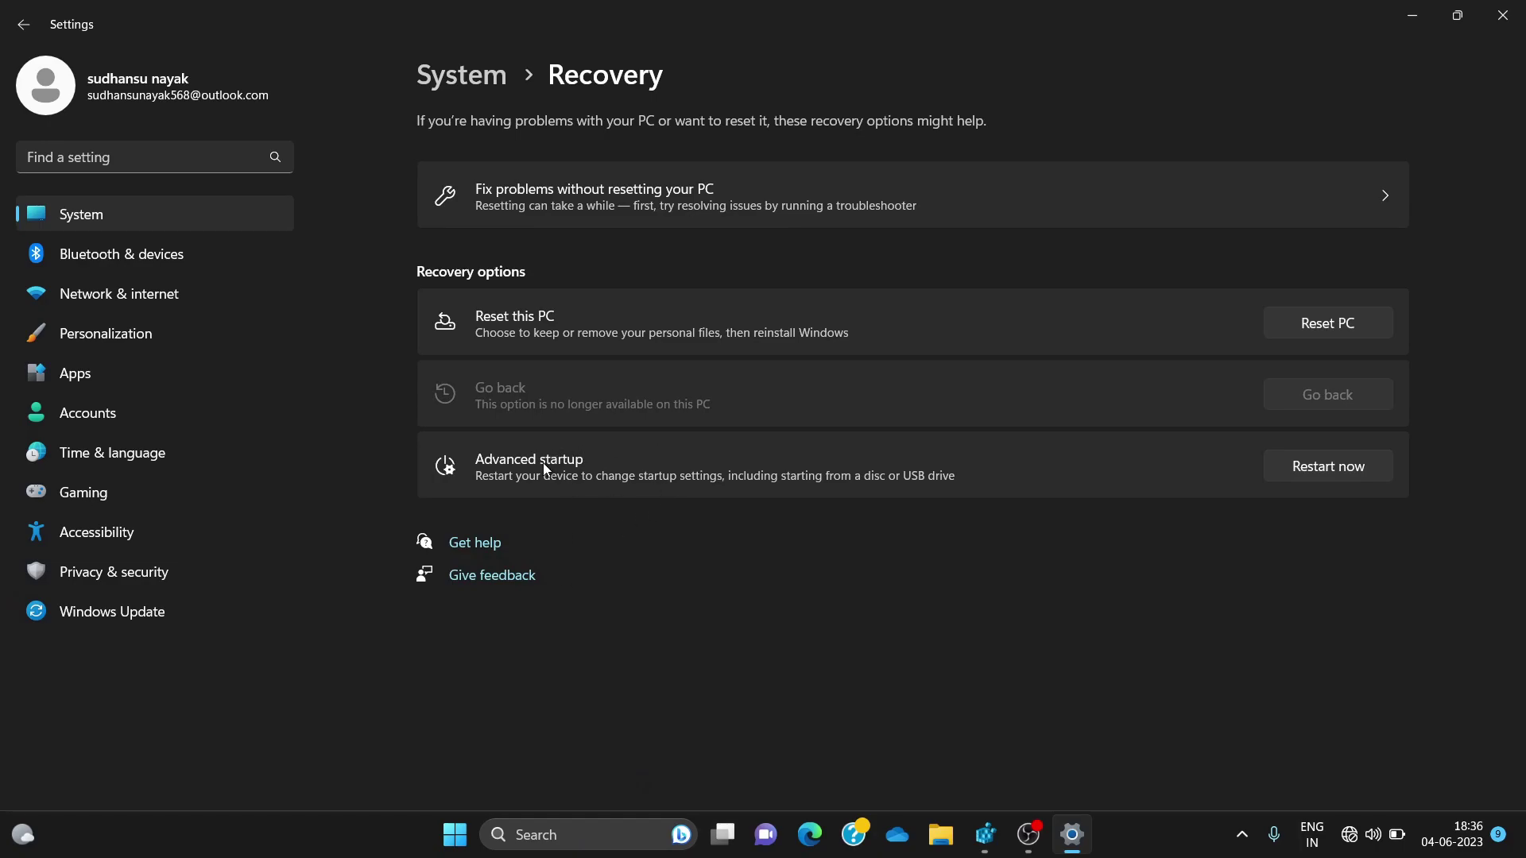
pyautogui.click(1322, 465)
pyautogui.click(1413, 16)
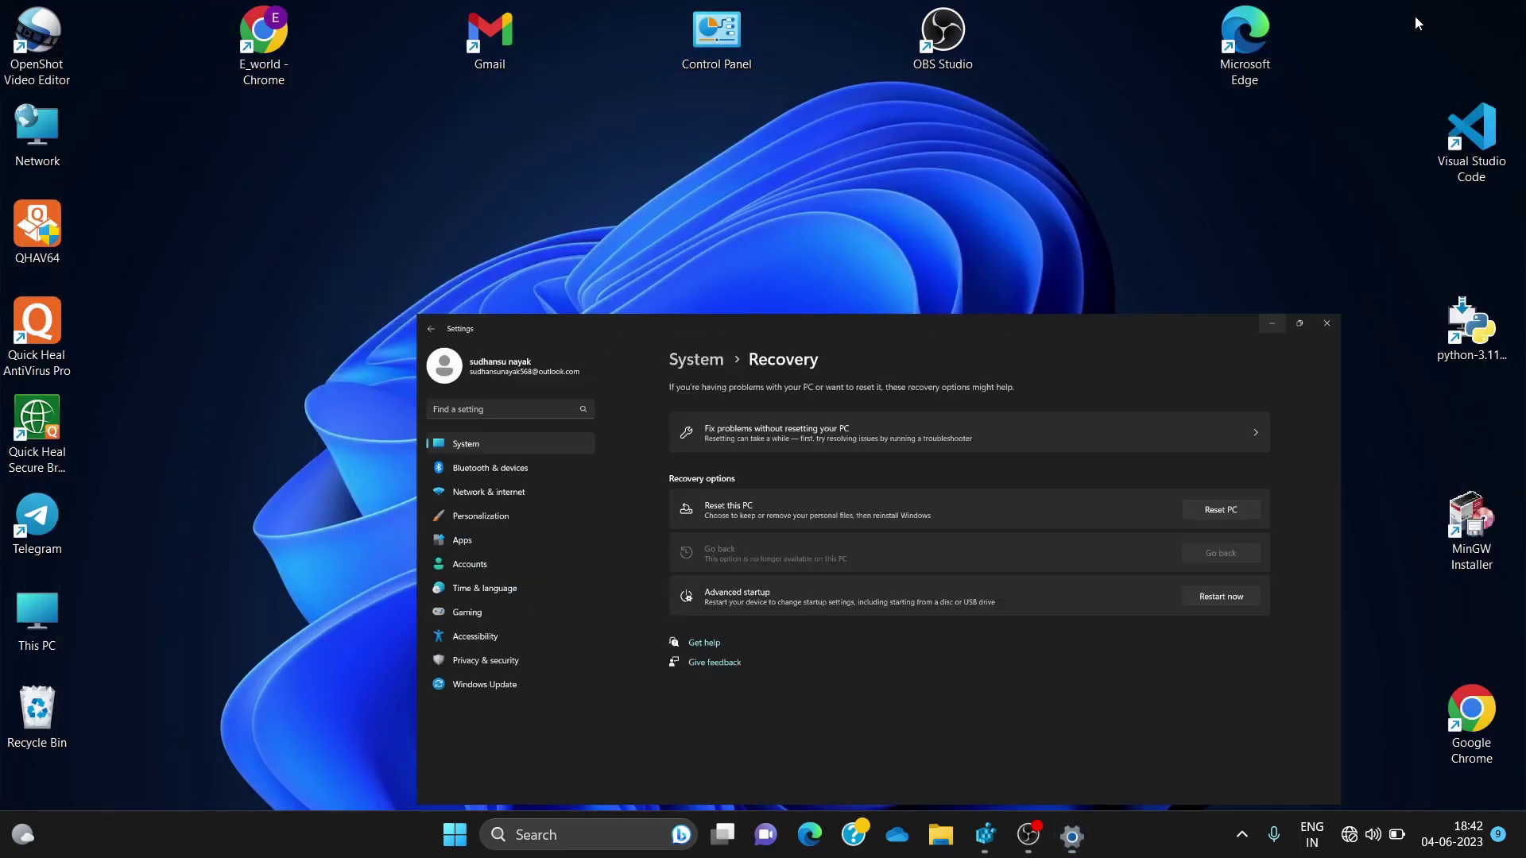